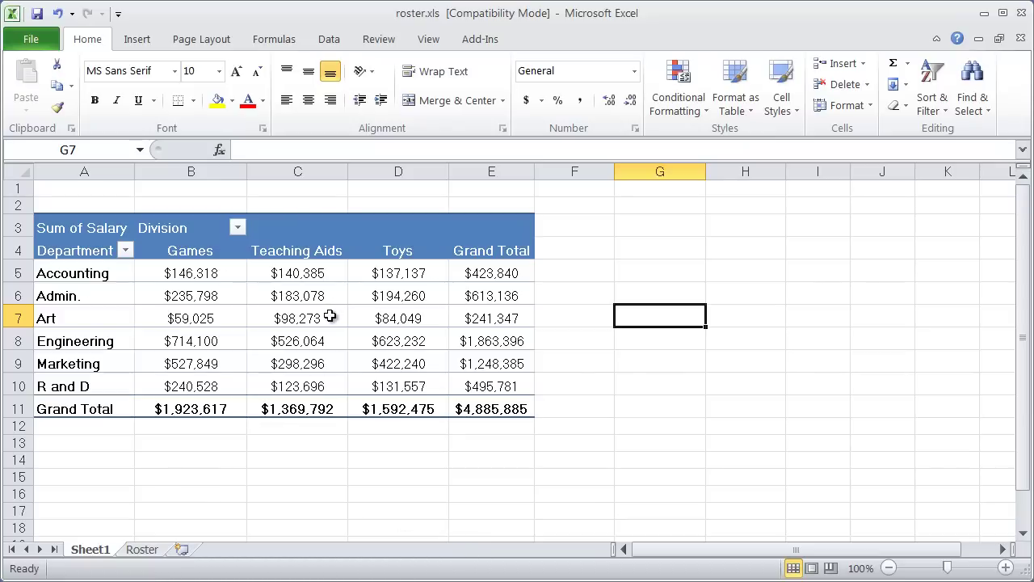
- Try placing the Position field ahead of Department in the pivot table's row labels, and undo it
click(281, 316)
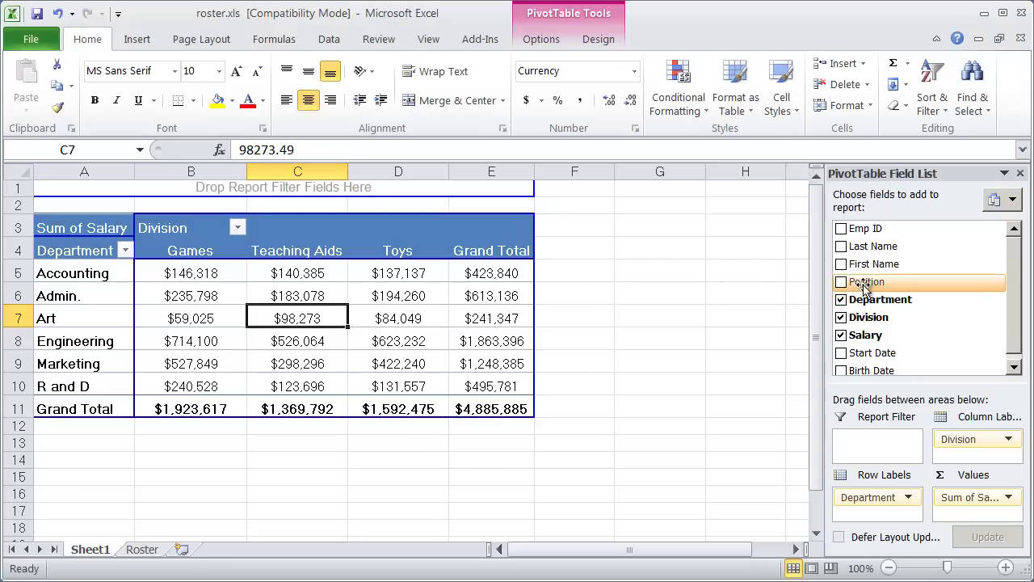
drag(867, 281, 121, 320)
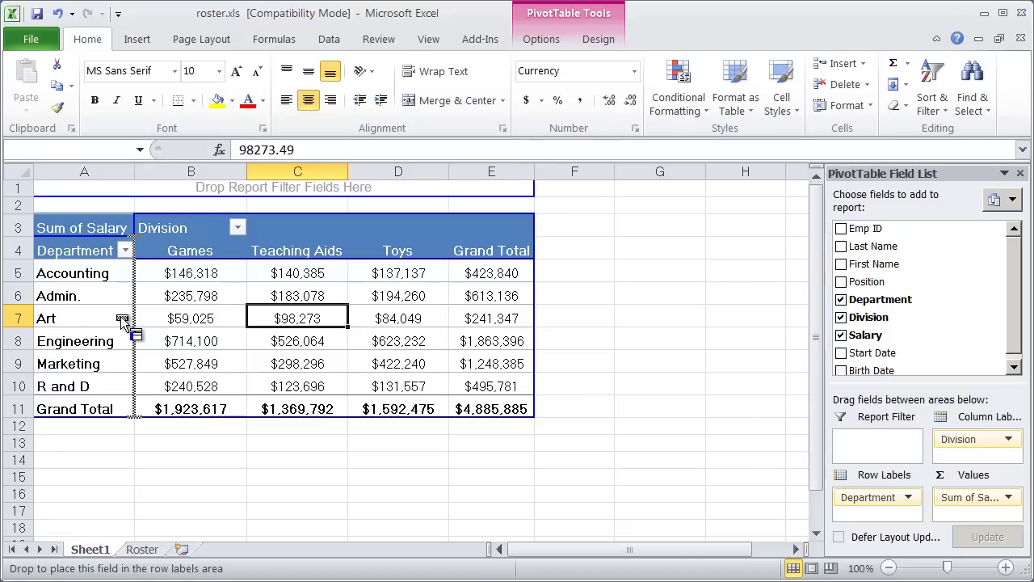
drag(121, 319, 49, 314)
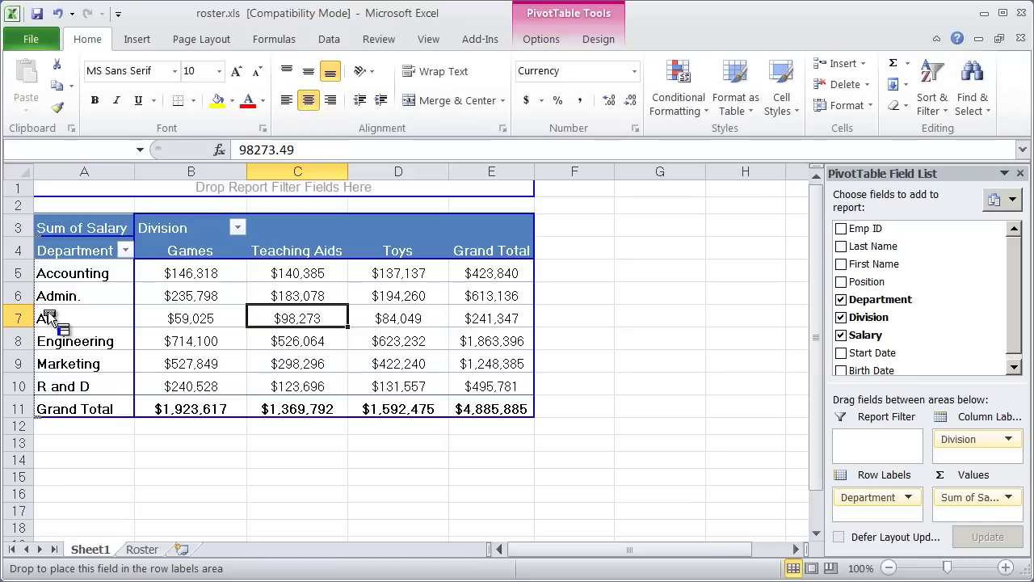
mouse_move(49, 317)
mouse_down()
mouse_move(112, 320)
mouse_move(59, 320)
mouse_up()
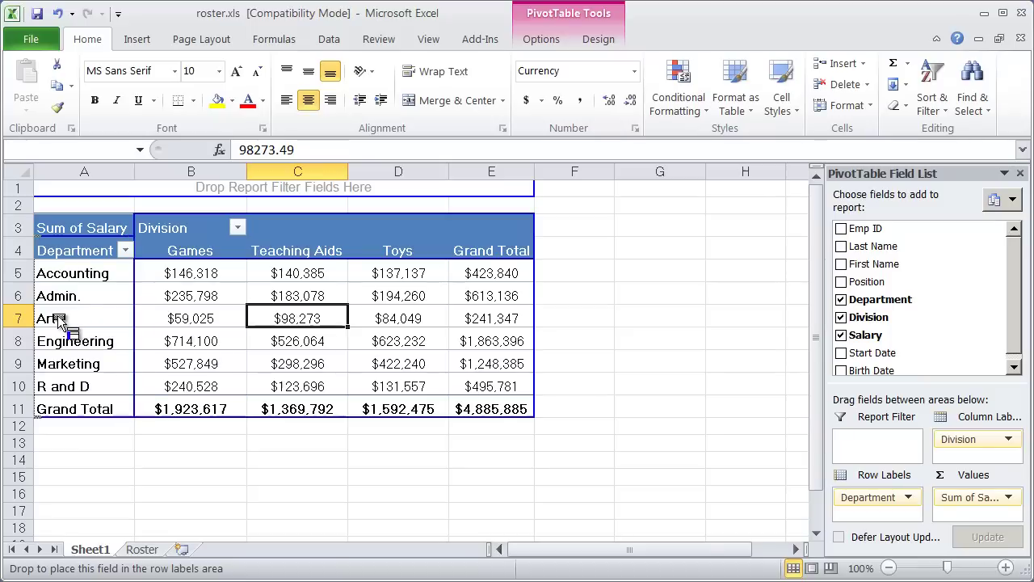
drag(61, 320, 59, 320)
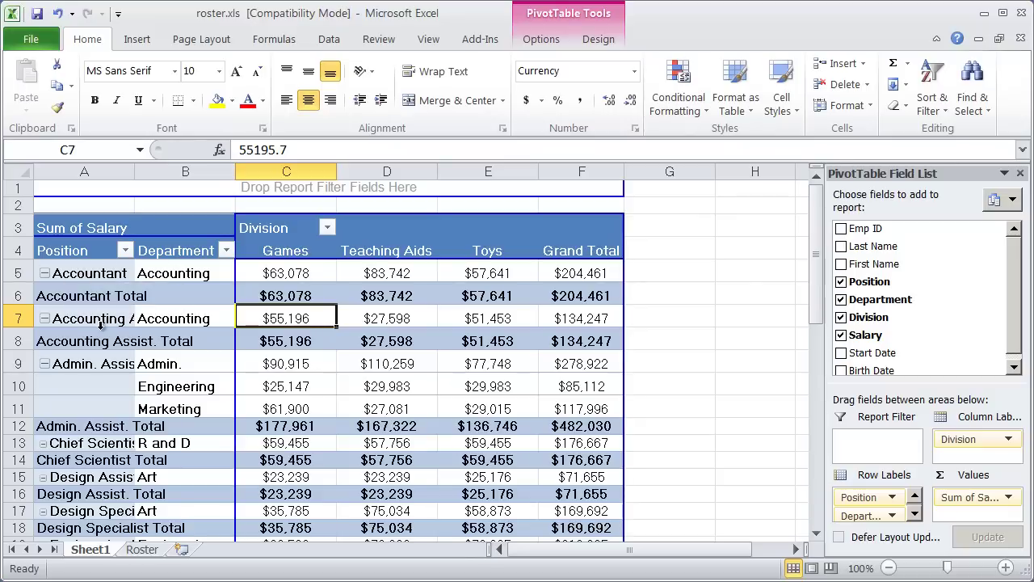
click(58, 15)
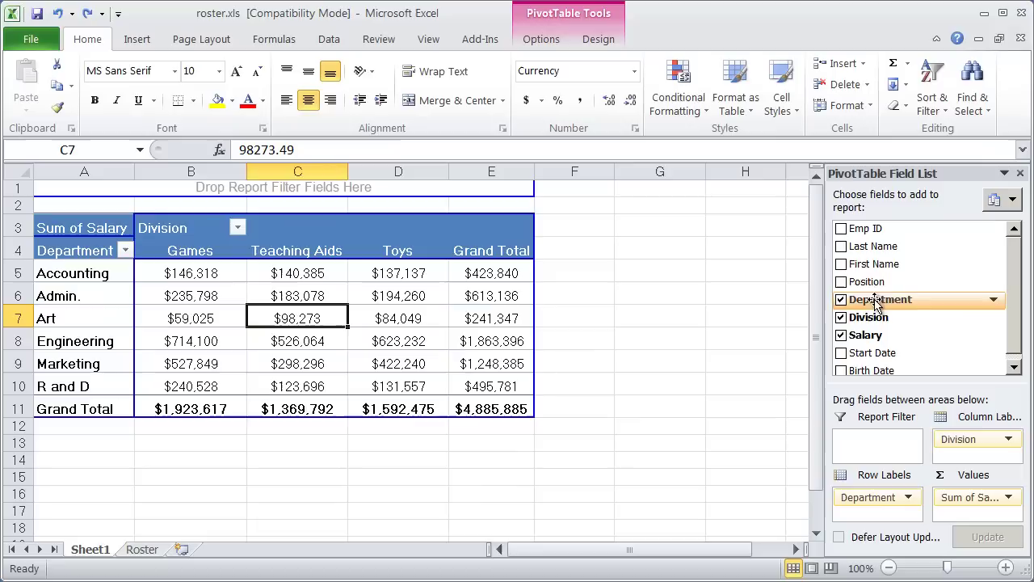
- Add the Position field to the pivot table's row labels as the inner field, nested under Department
drag(872, 282, 119, 309)
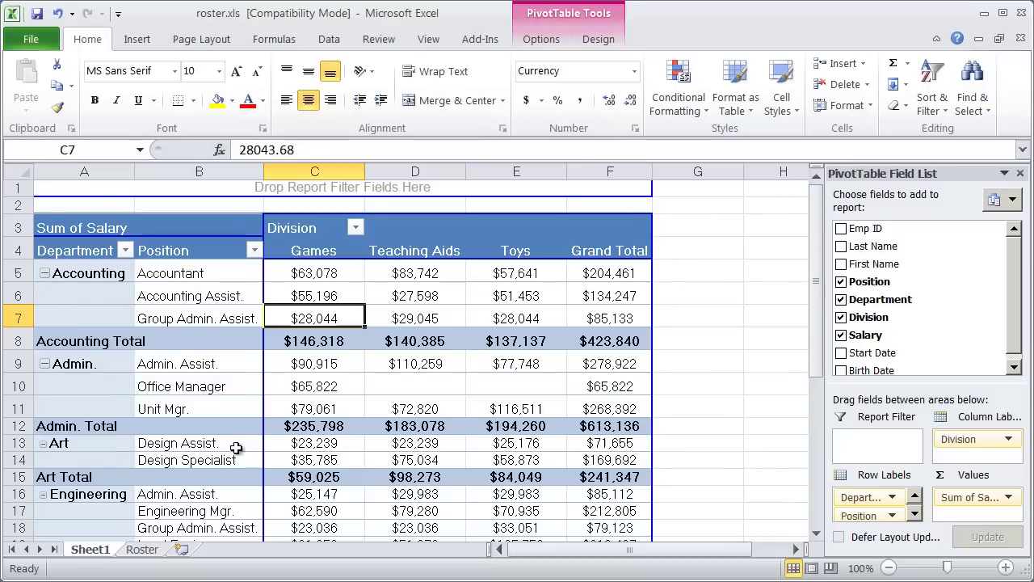
click(386, 379)
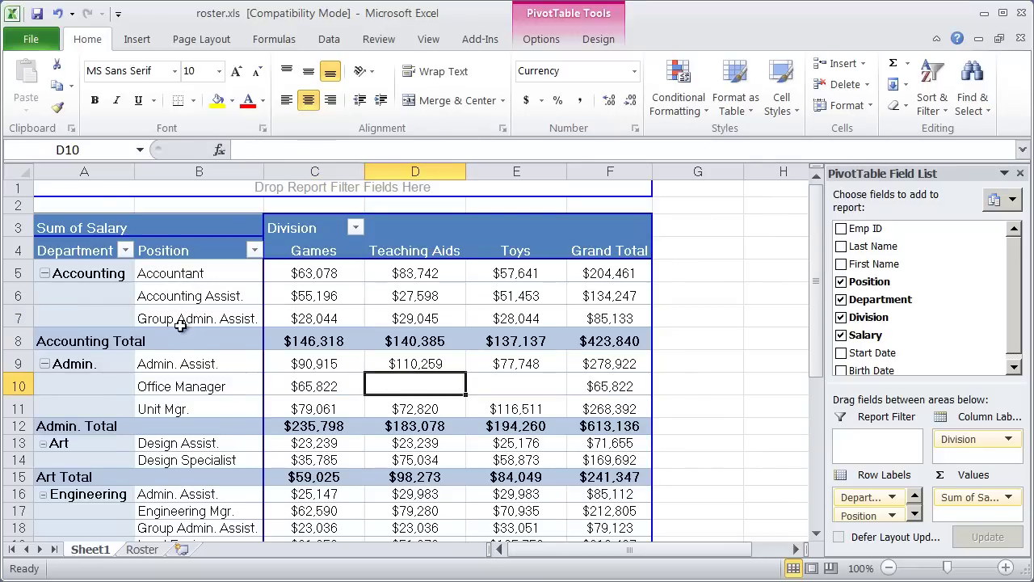
click(77, 273)
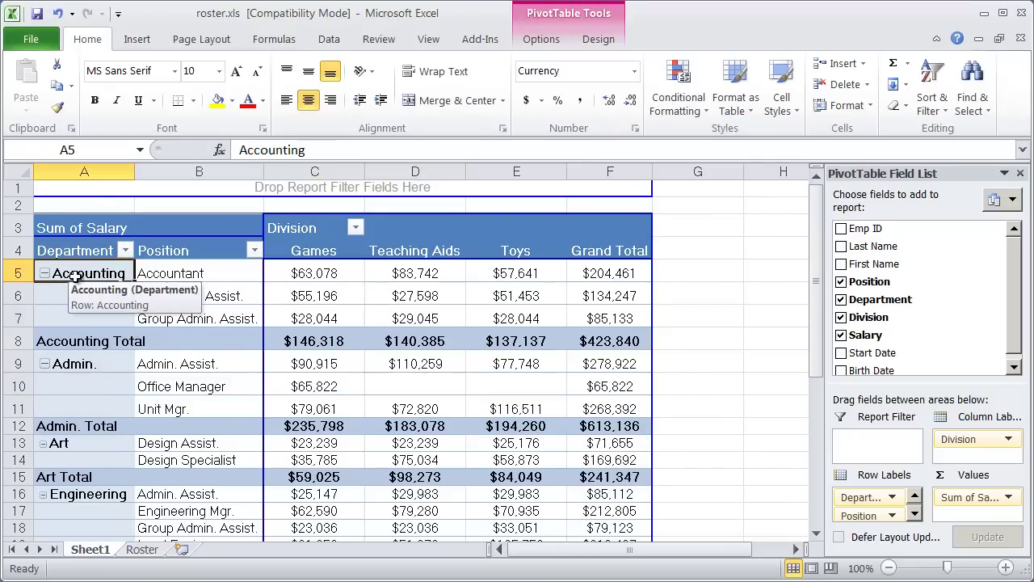
click(202, 317)
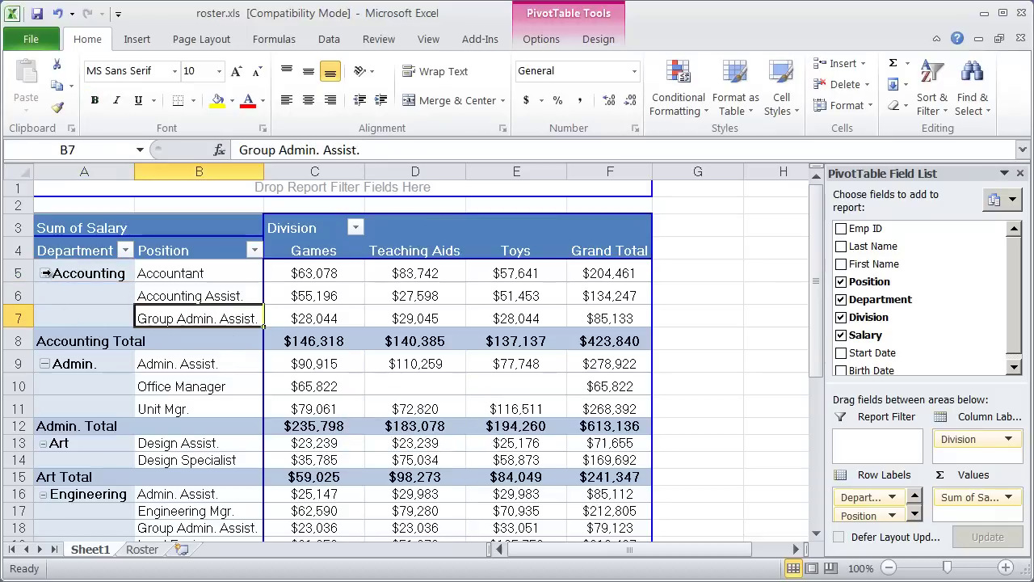
click(213, 299)
click(393, 317)
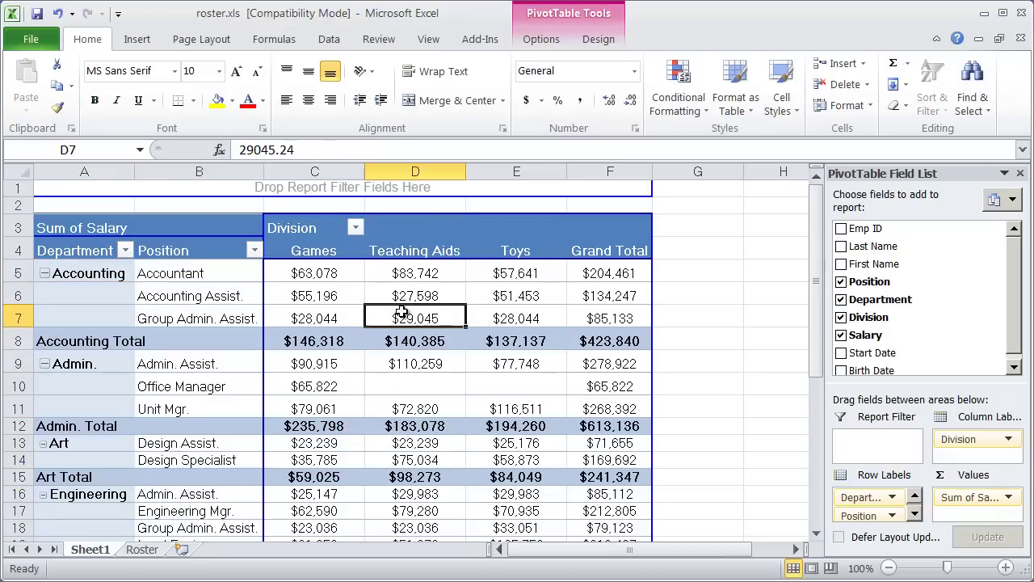
- Collapse the position details of every department, from Accounting through R and D
click(46, 275)
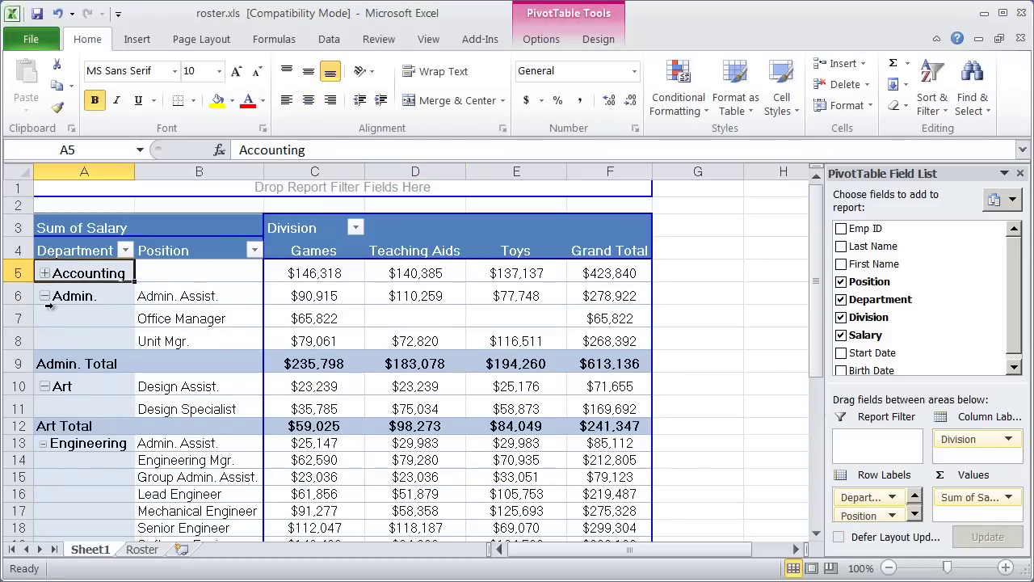
click(46, 298)
click(49, 297)
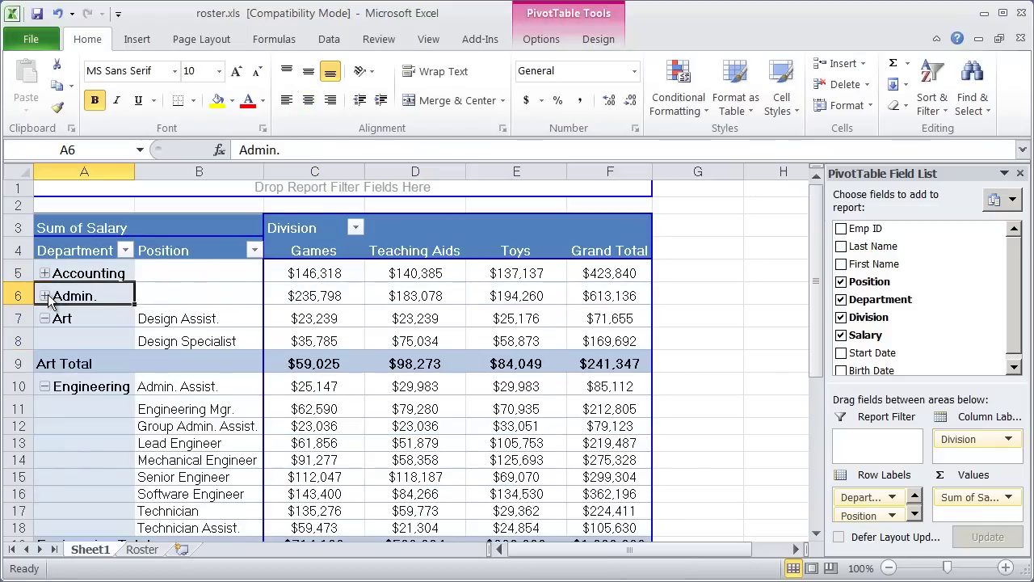
click(45, 319)
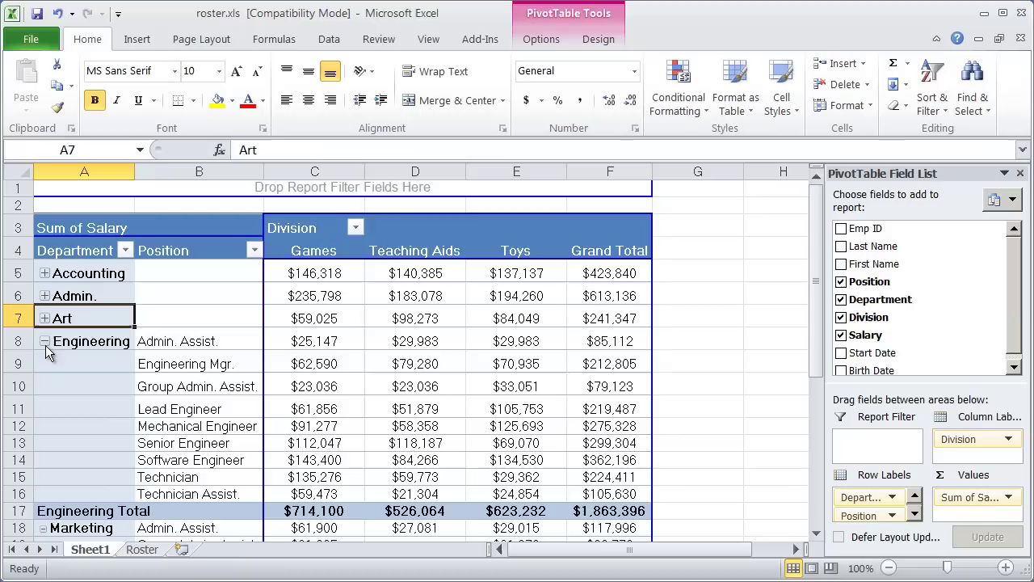
click(44, 342)
click(45, 364)
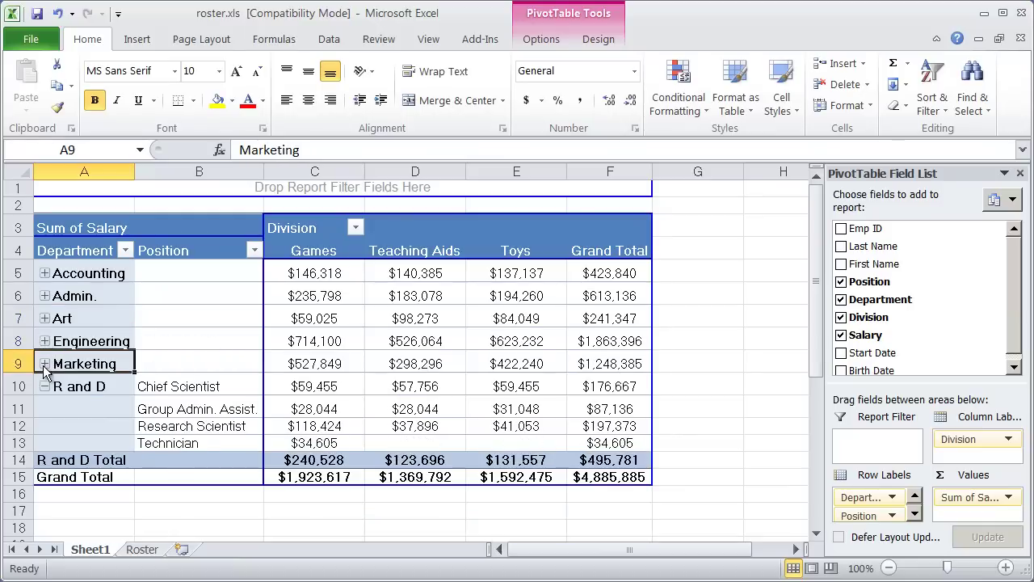
click(45, 387)
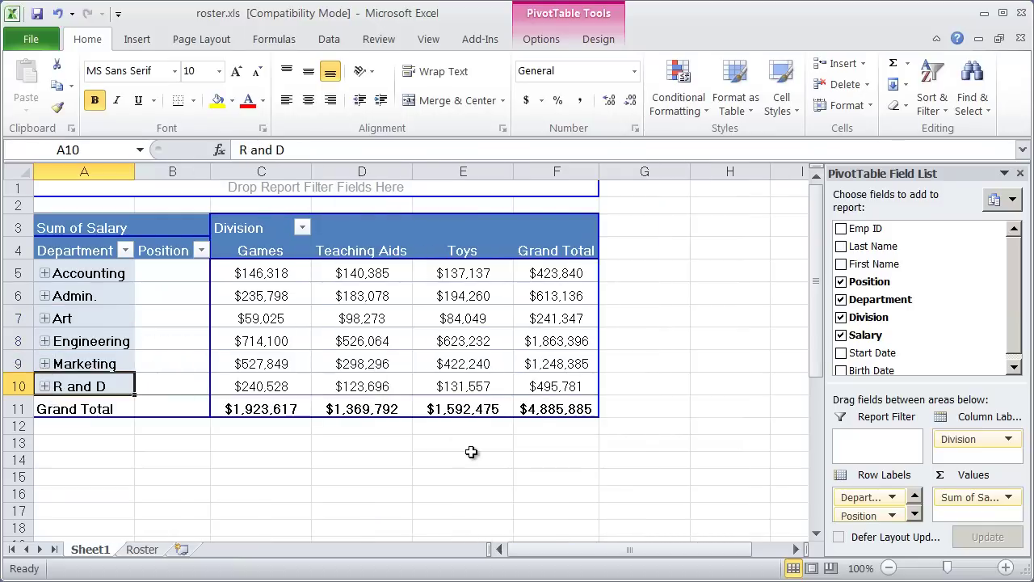
- Expand the position details again for Accounting, Marketing, R and D, Engineering, Art and Admin
click(45, 273)
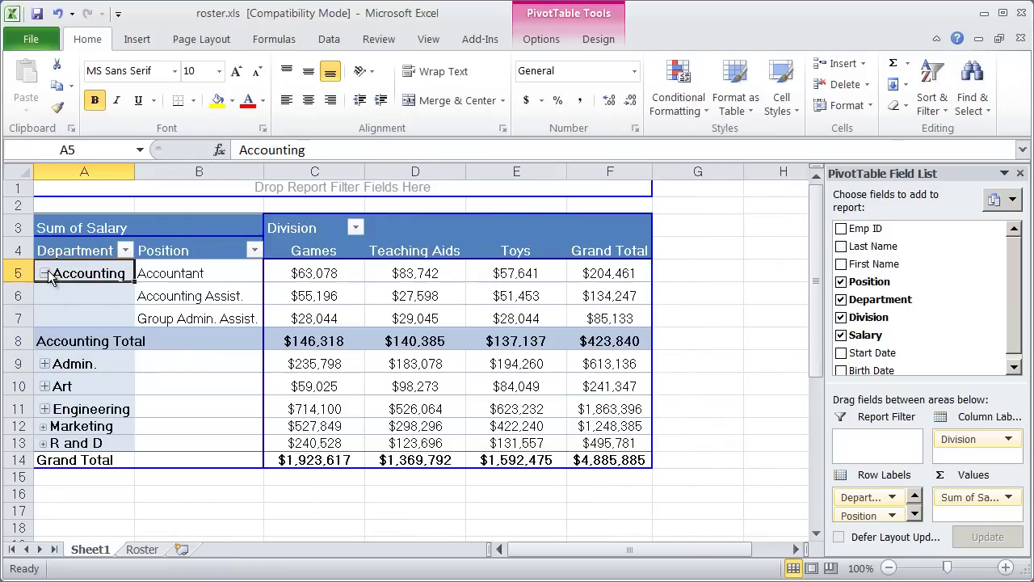
click(41, 446)
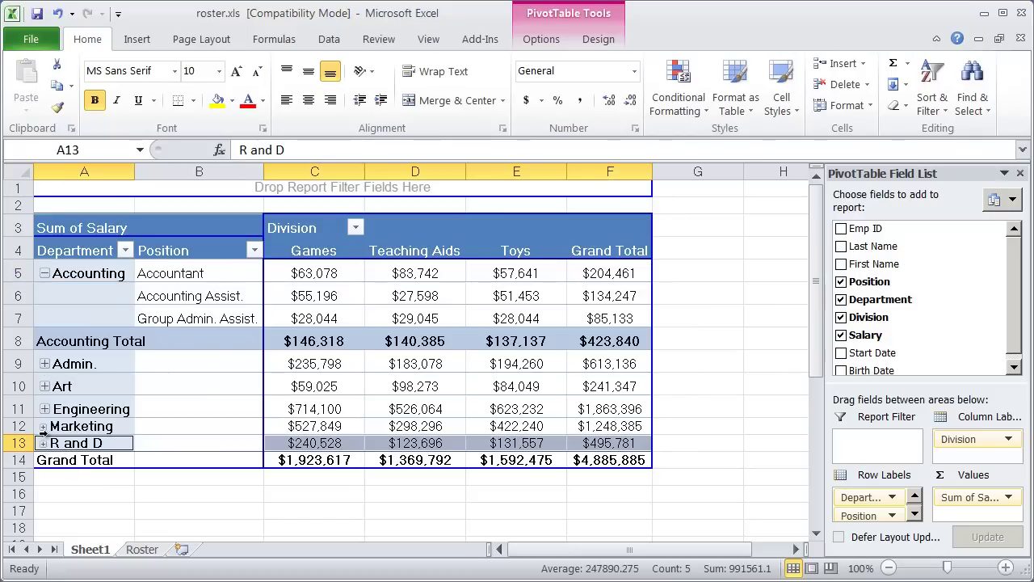
click(43, 426)
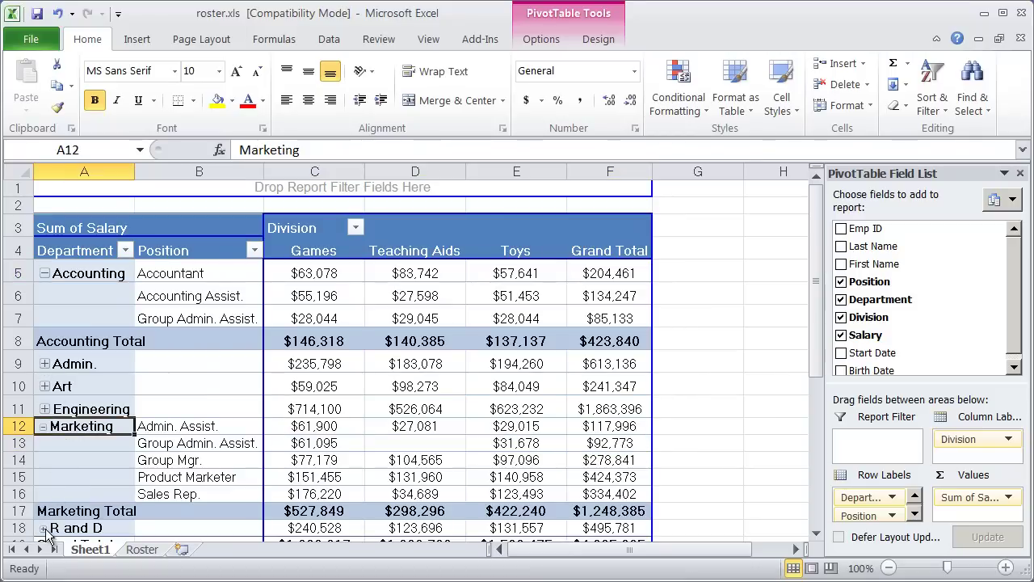
click(44, 529)
click(45, 409)
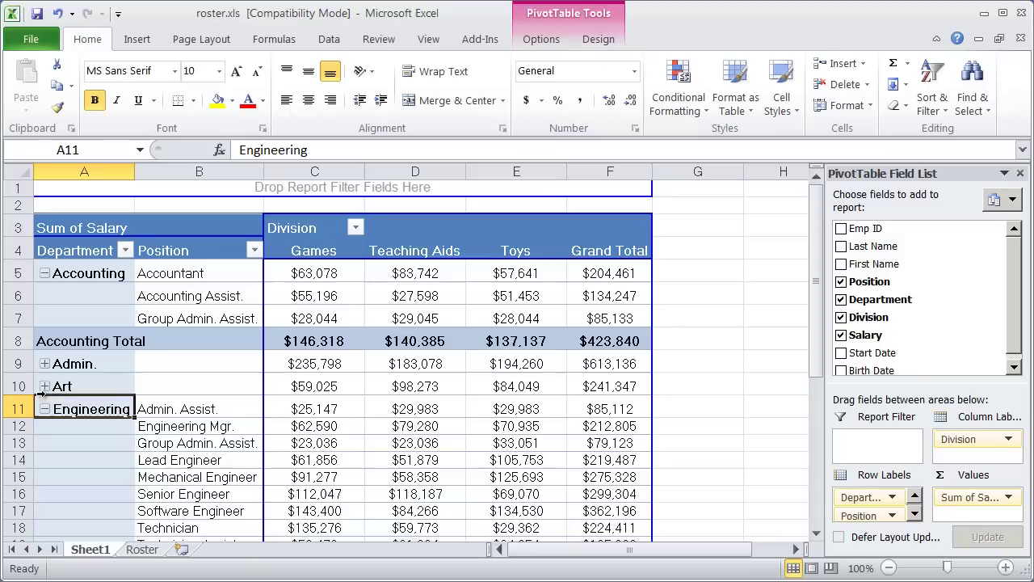
click(45, 386)
click(45, 363)
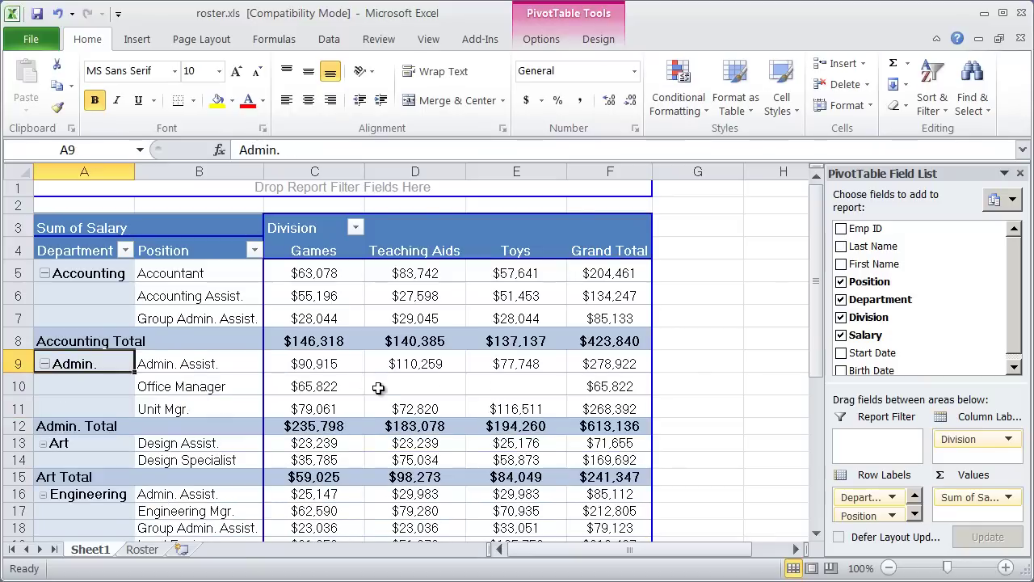
- Hide and restore the pivot table's expand/collapse buttons, and do the same with its field headers
mouse_move(378, 391)
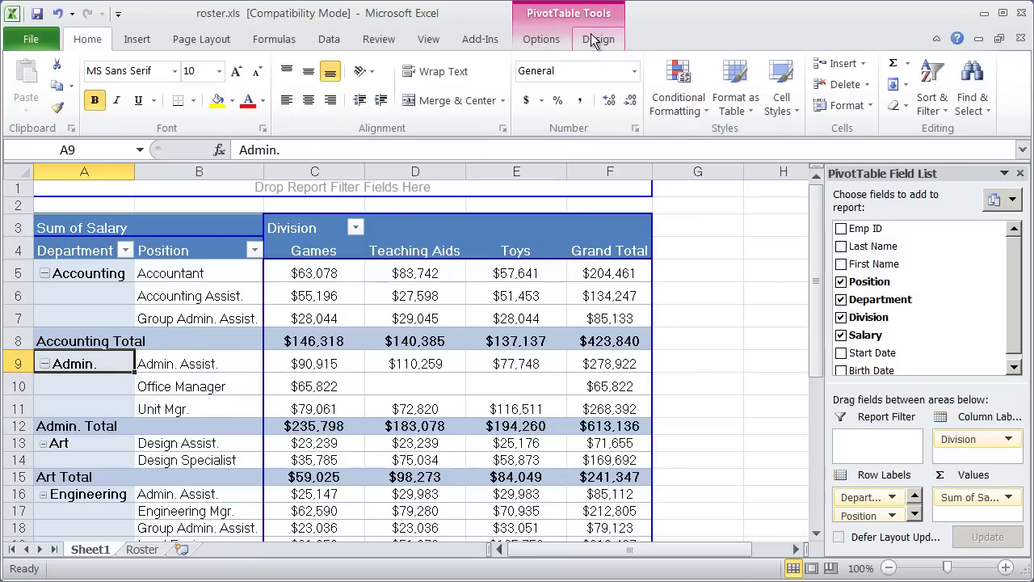
click(541, 38)
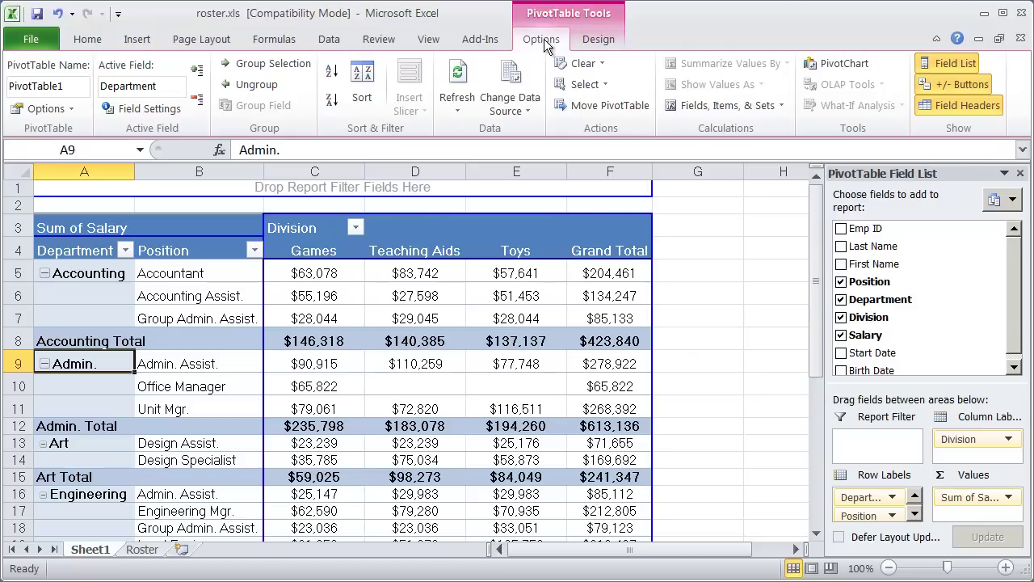
click(963, 83)
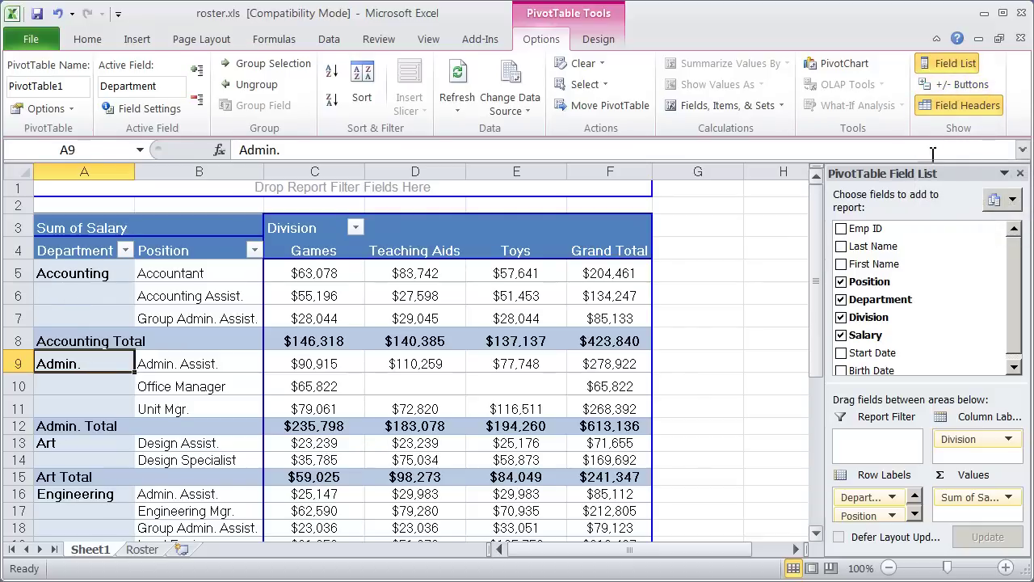
click(953, 85)
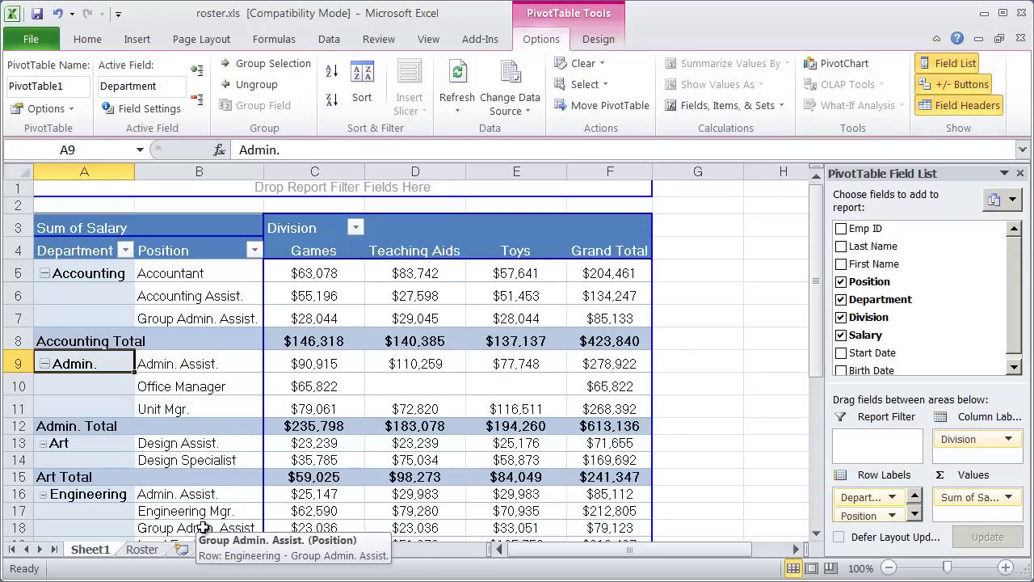
click(975, 105)
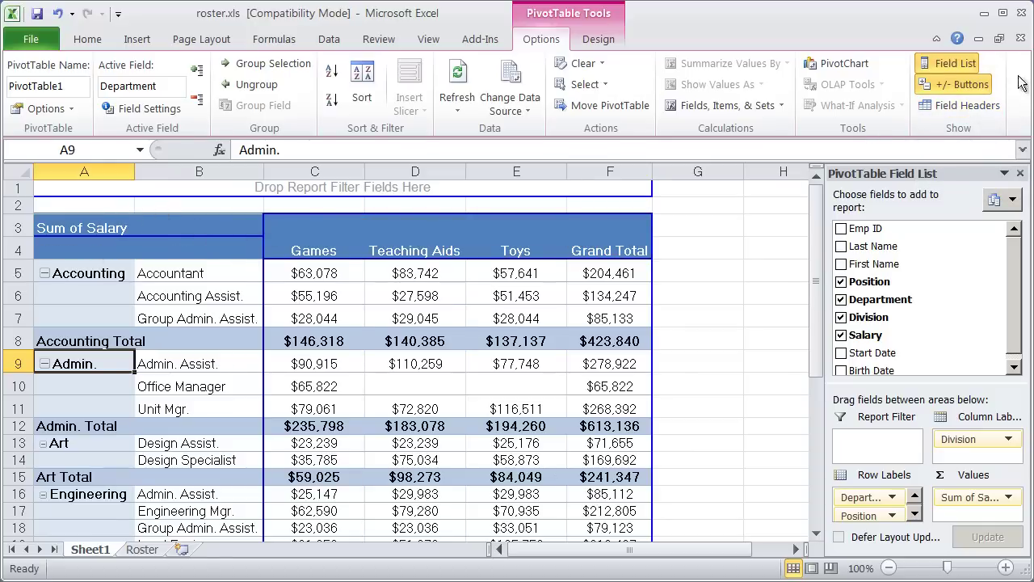
click(967, 106)
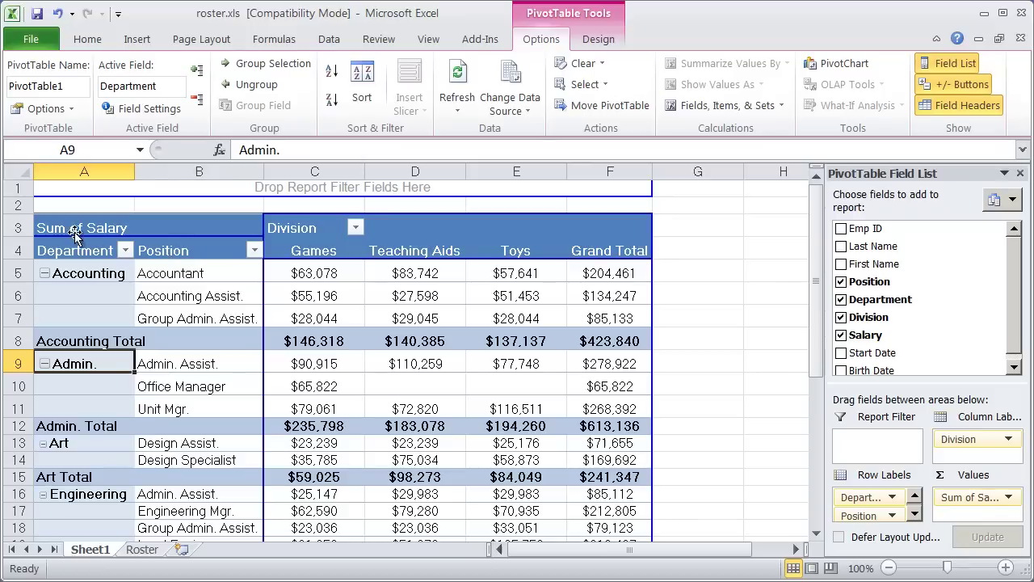
- Examine how the pivot table breaks down salary sums by department, position and division, starting with the Accounting rows
click(52, 218)
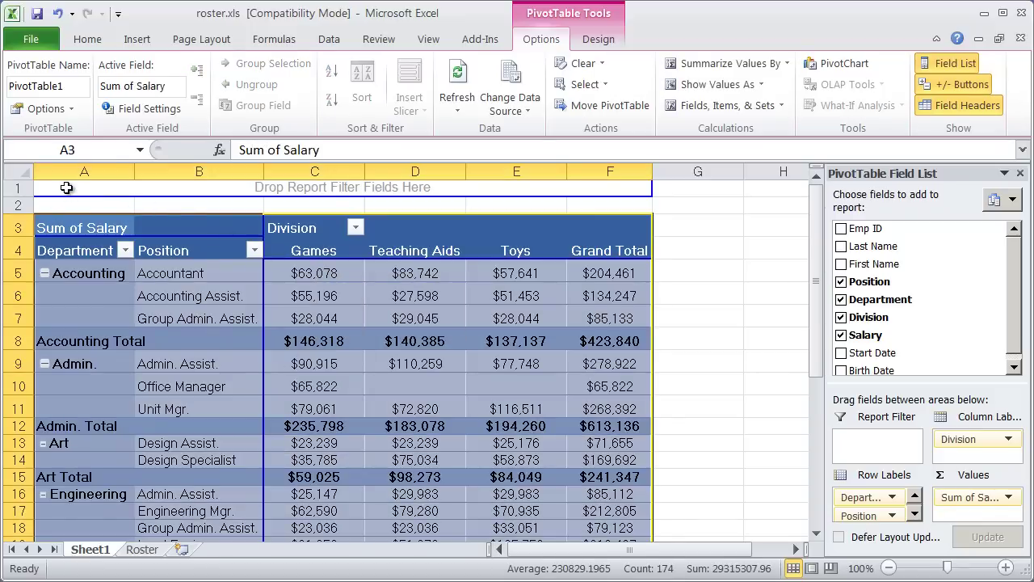
click(66, 187)
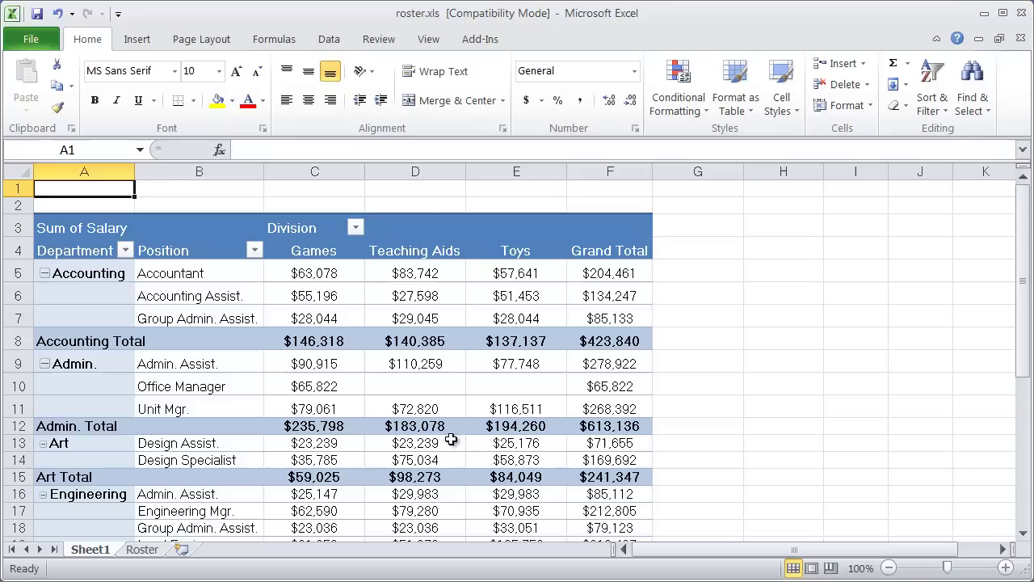
scroll(455, 449, down, 1)
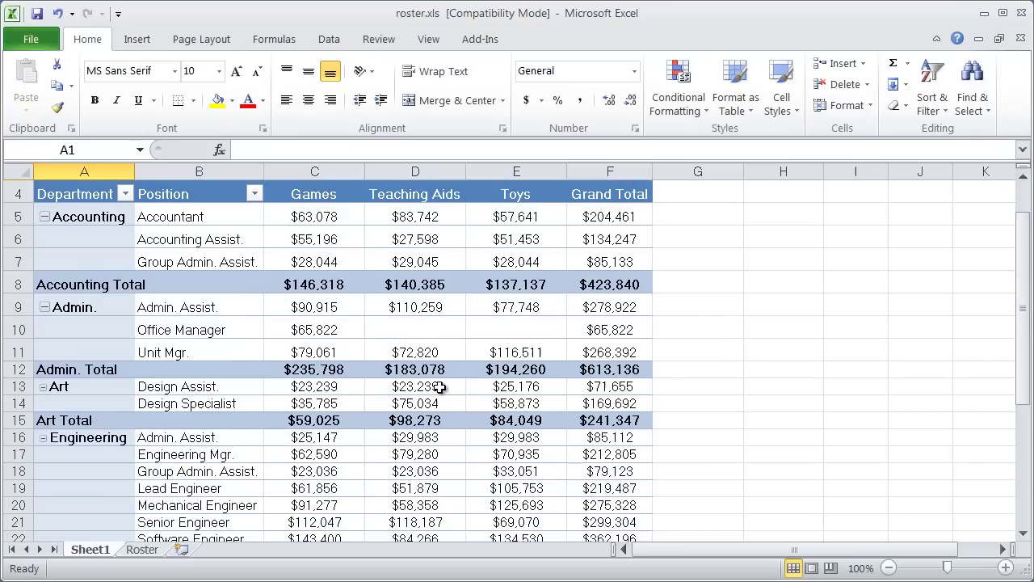
scroll(437, 390, up, 1)
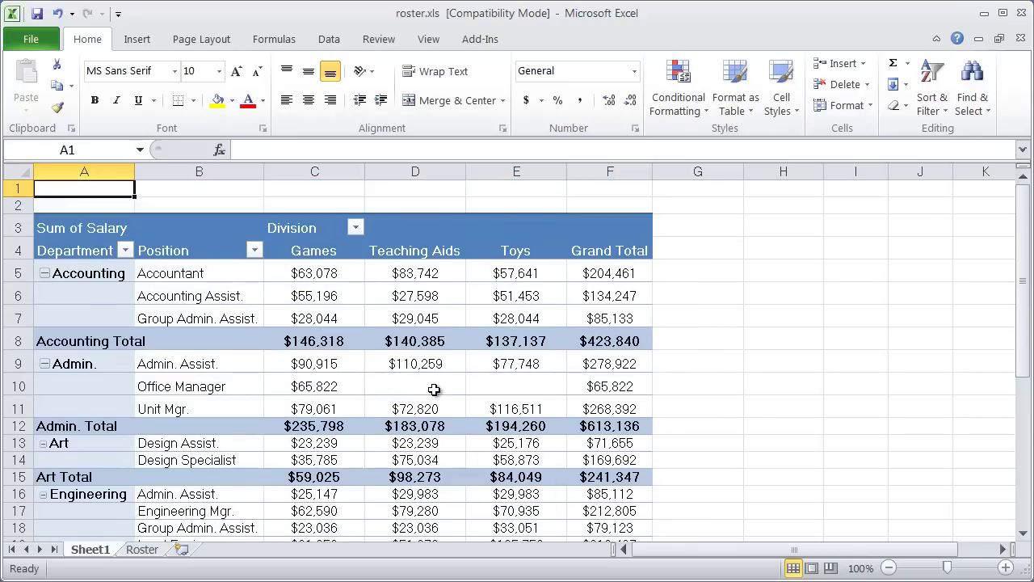
click(301, 276)
click(302, 294)
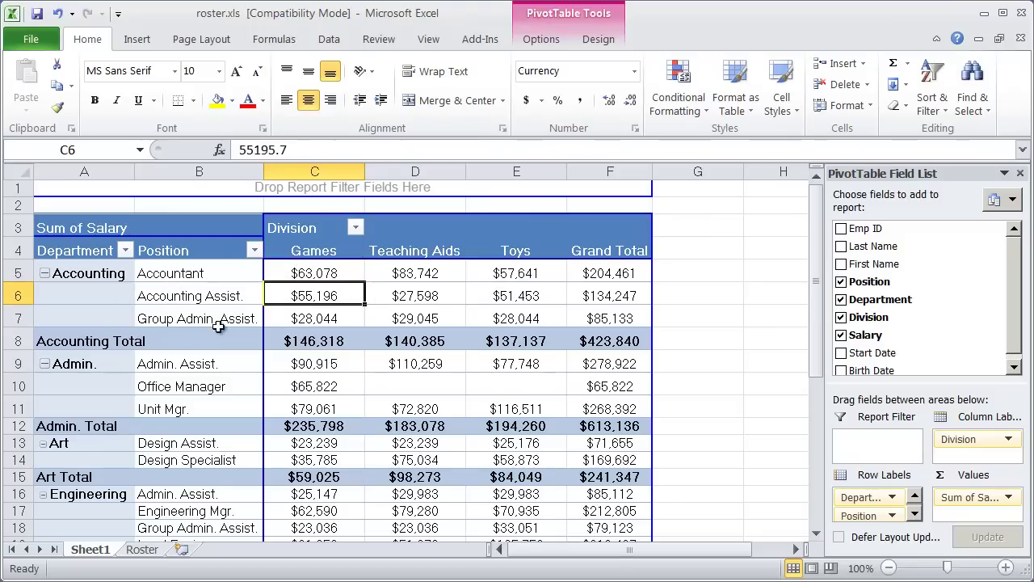
click(190, 275)
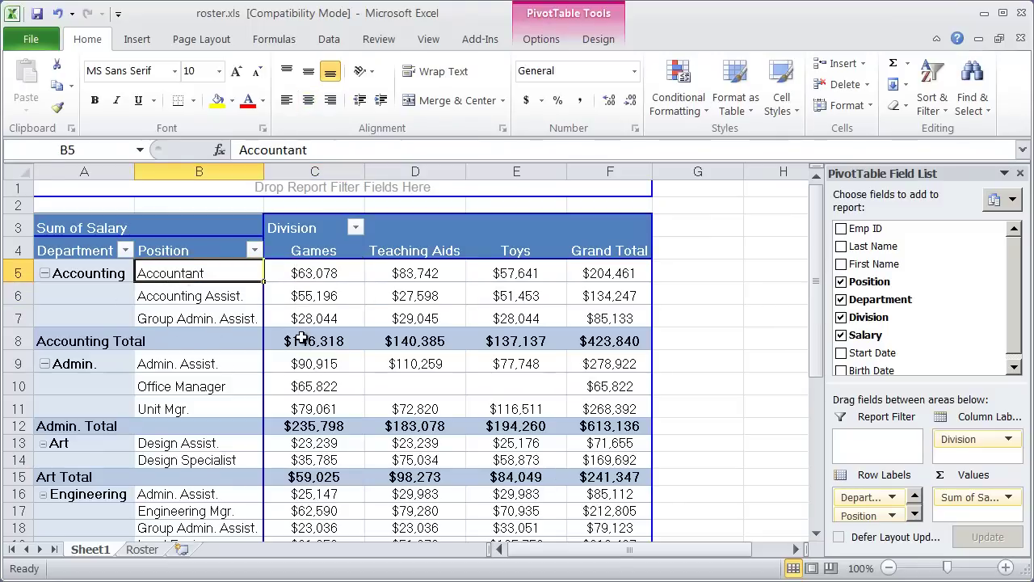
click(105, 274)
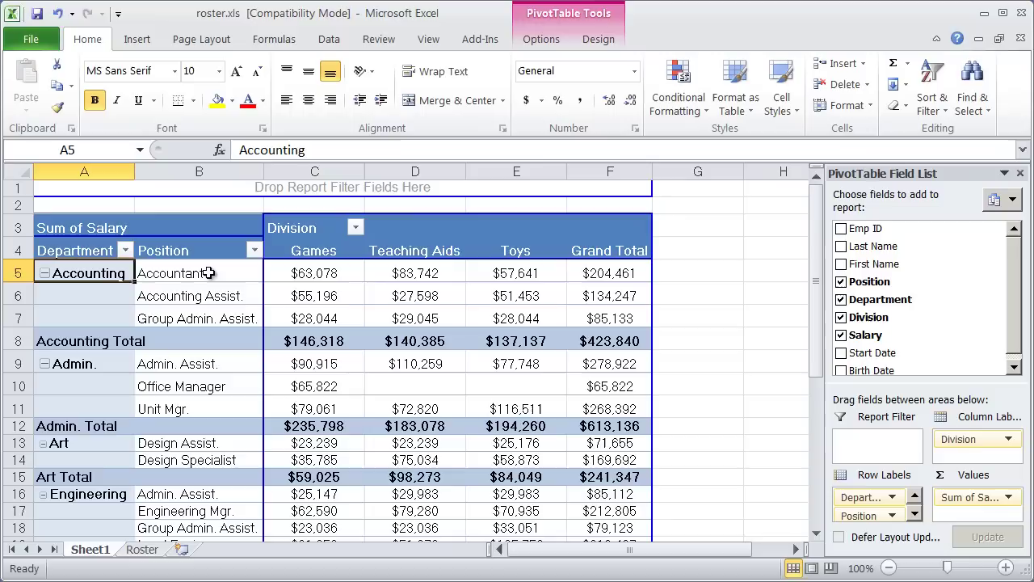
click(242, 275)
click(323, 275)
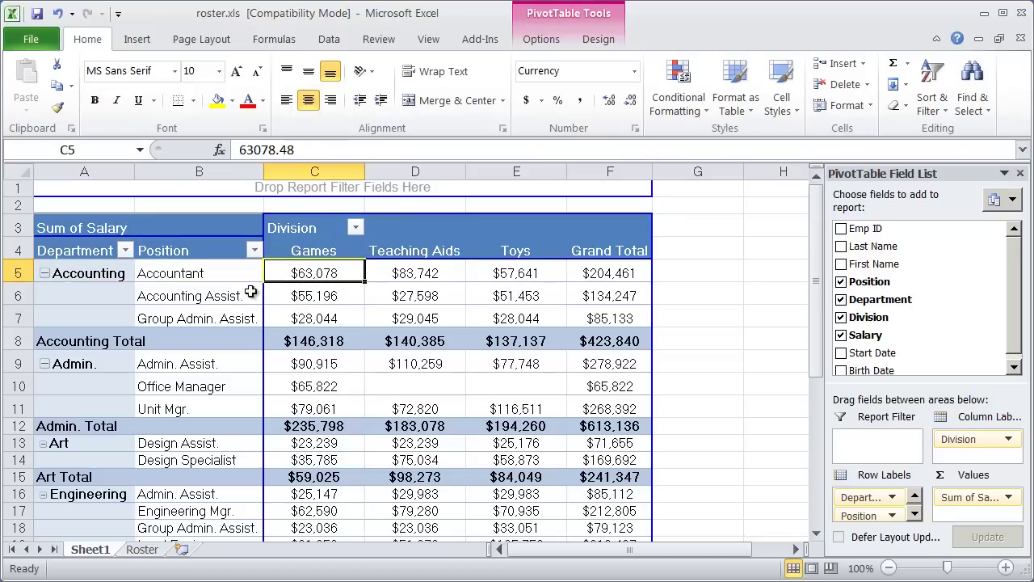
- Examine the Games division salary sums for the Accounting Assist. and Group Admin. Assist. positions in Accounting
click(203, 297)
click(311, 296)
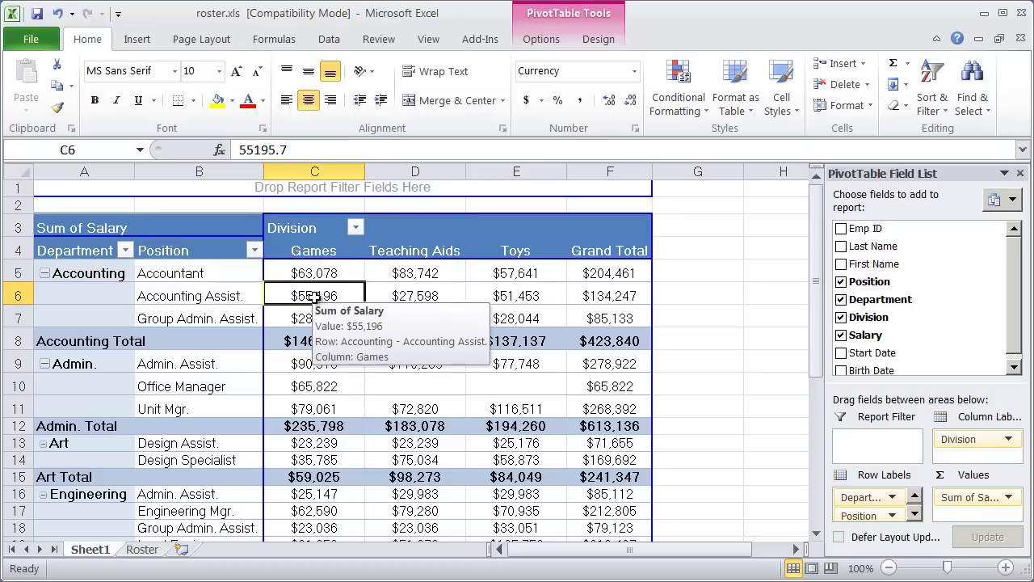
click(184, 319)
click(313, 319)
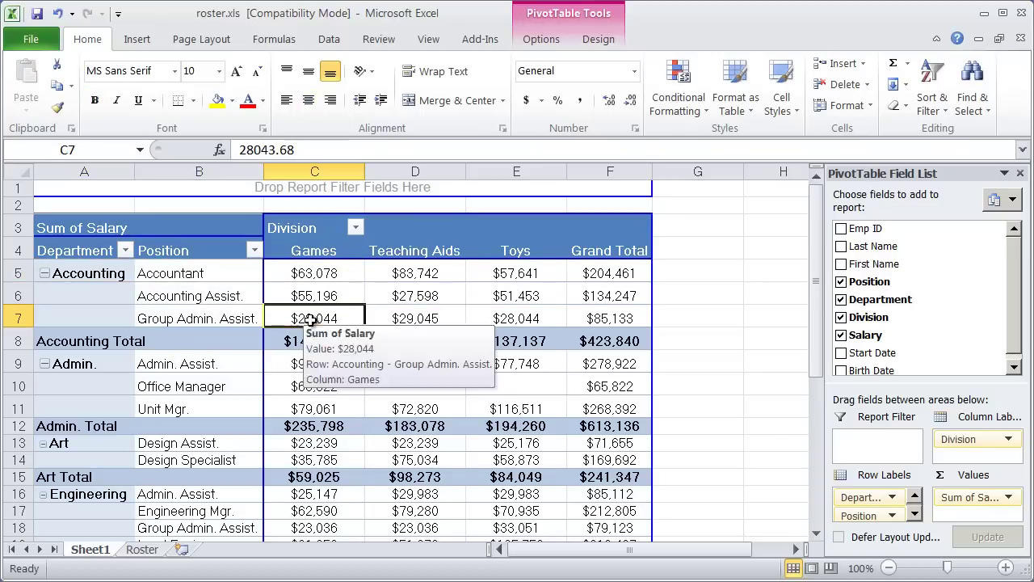
mouse_move(634, 451)
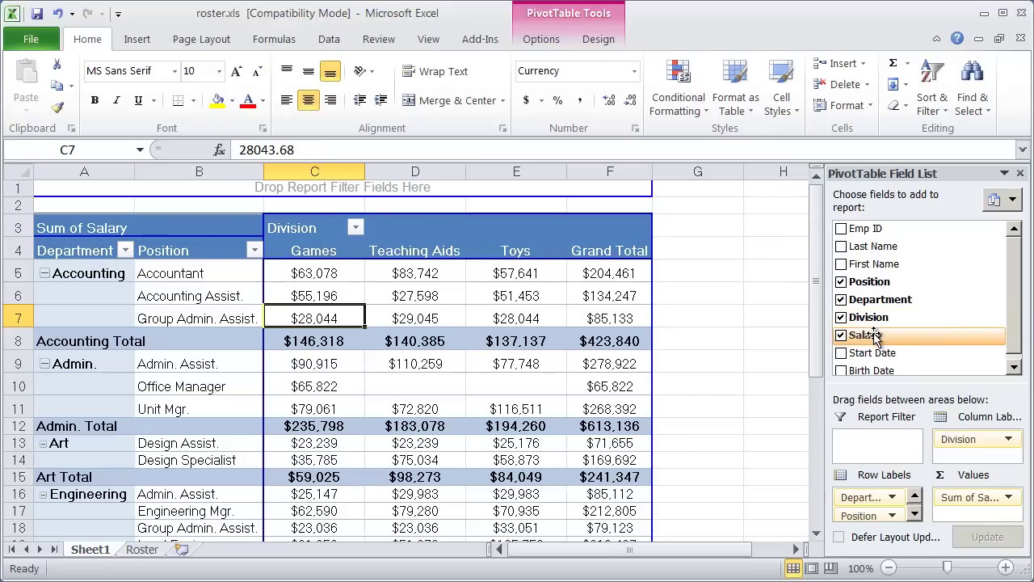
- Add the Salary field to the pivot table's values a second time and compare both salary rows for the Accountant position
drag(874, 338, 475, 289)
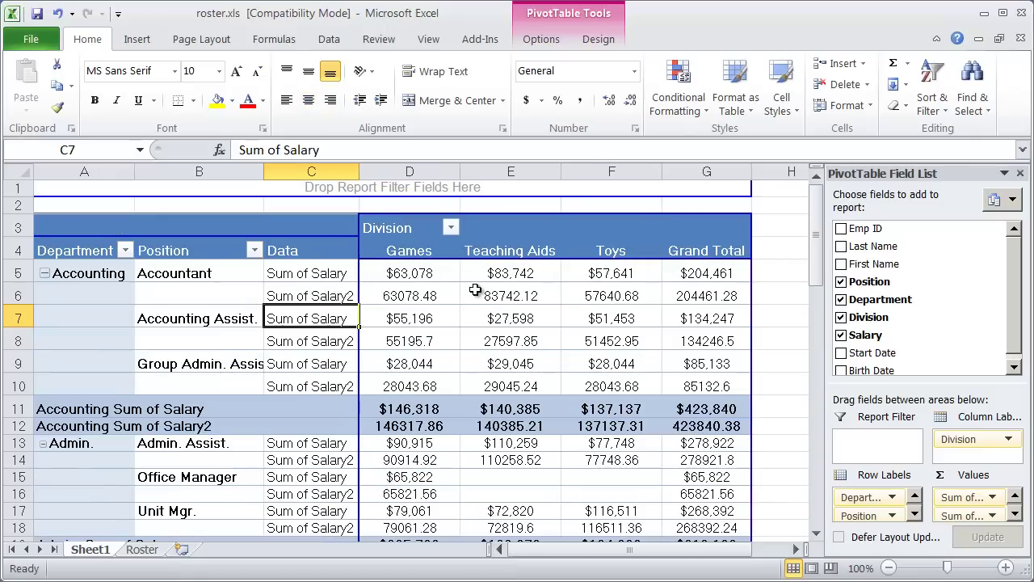
click(311, 274)
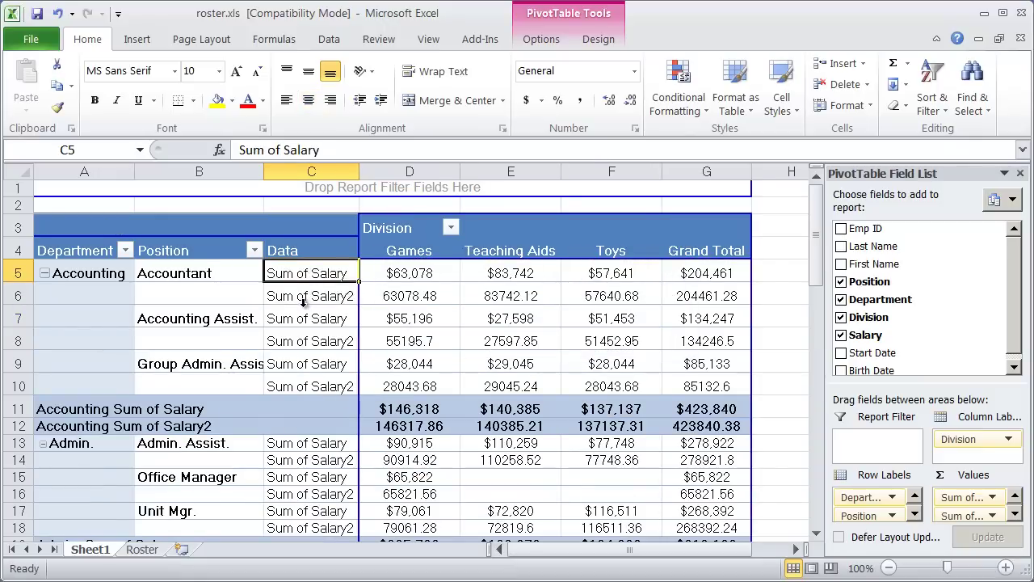
click(303, 301)
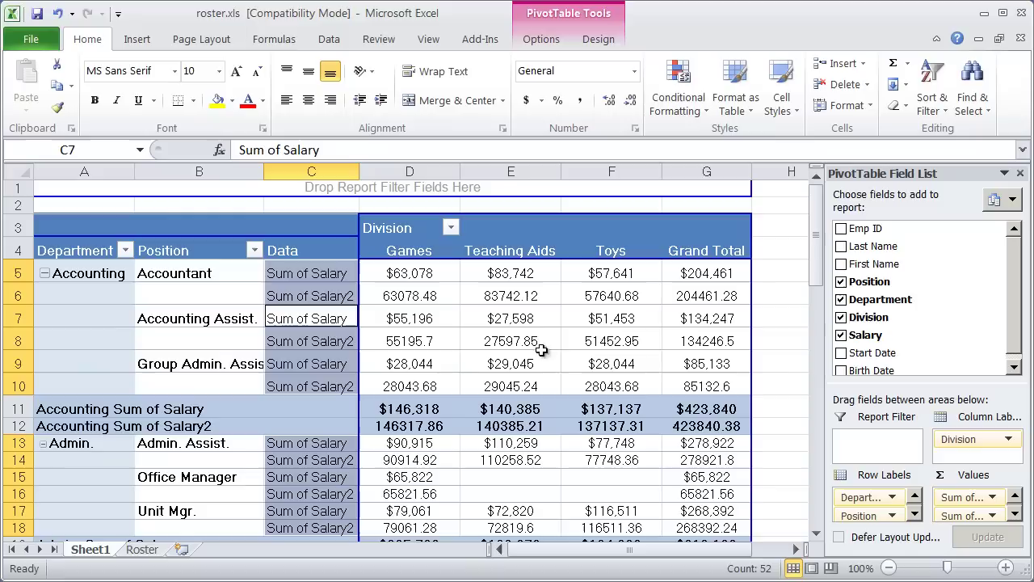
click(525, 295)
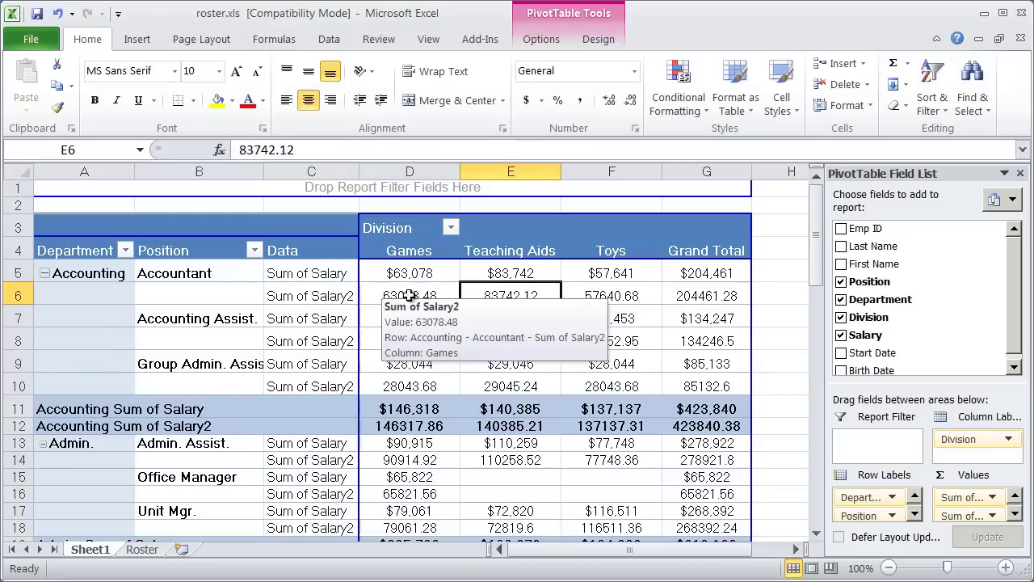
click(408, 296)
click(509, 296)
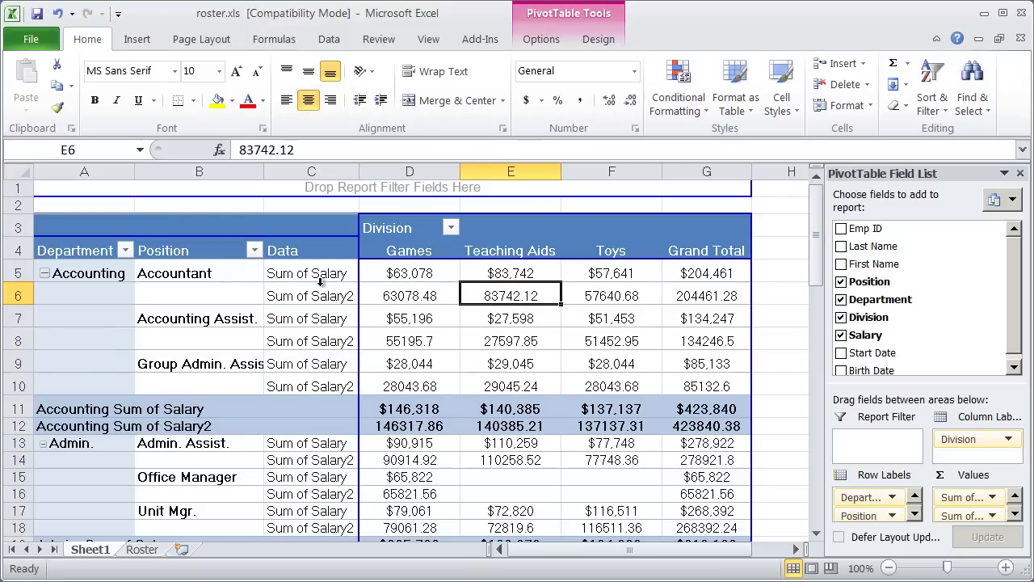
mouse_move(551, 390)
mouse_move(317, 300)
- Summarize the second salary value field by Average and give it the custom name Average Salary
right_click(285, 301)
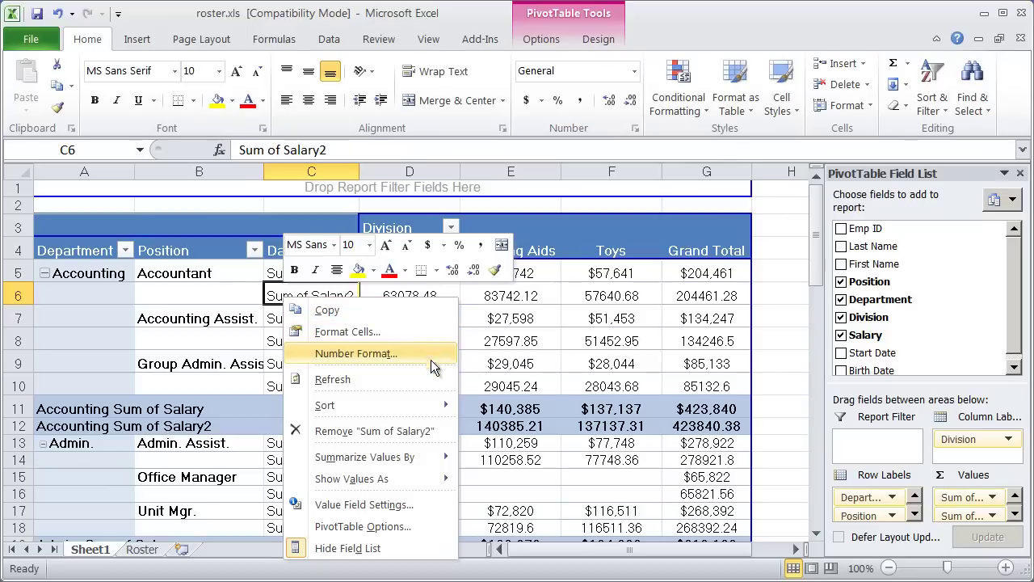
click(407, 501)
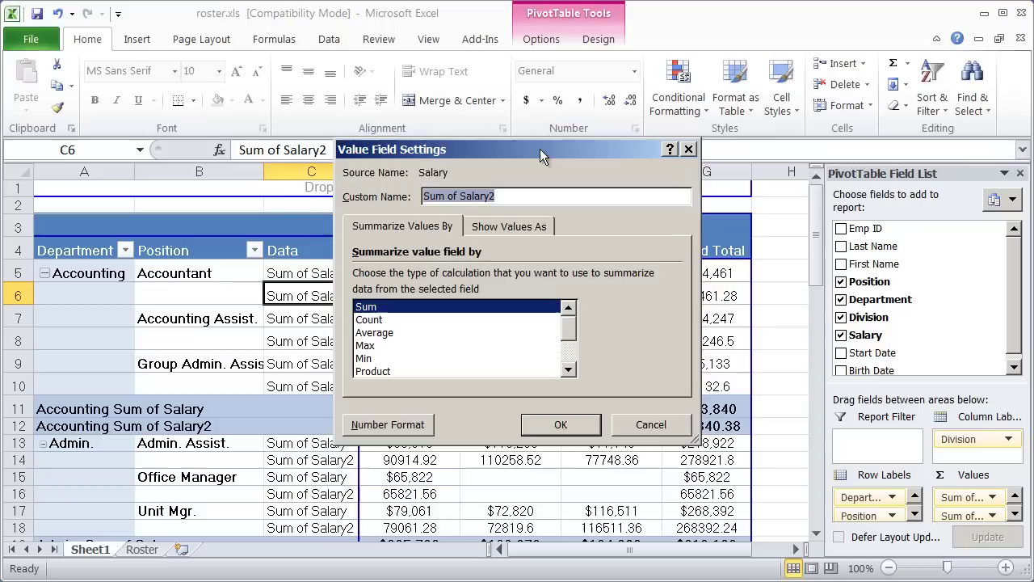
drag(540, 148, 474, 169)
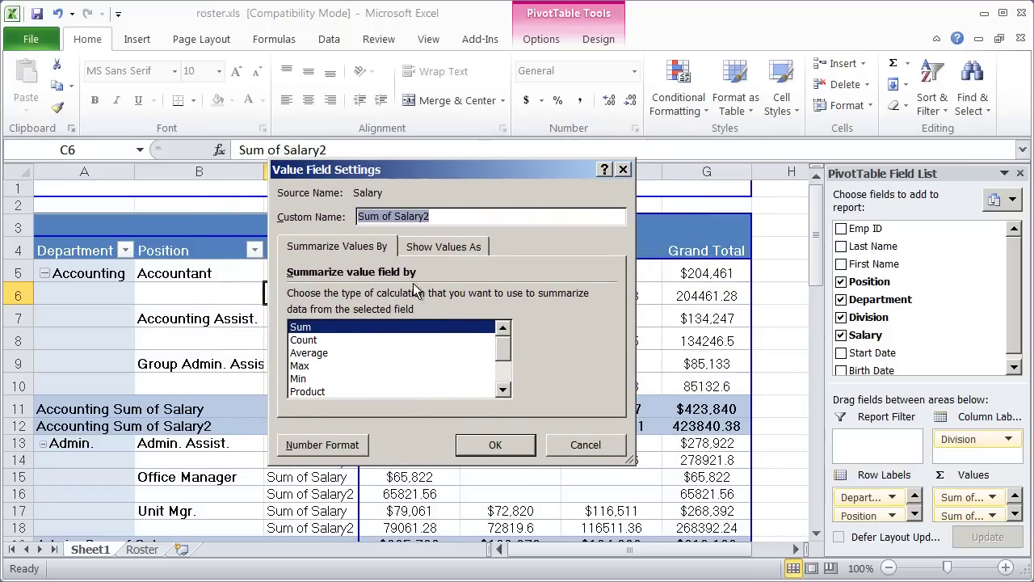
click(374, 327)
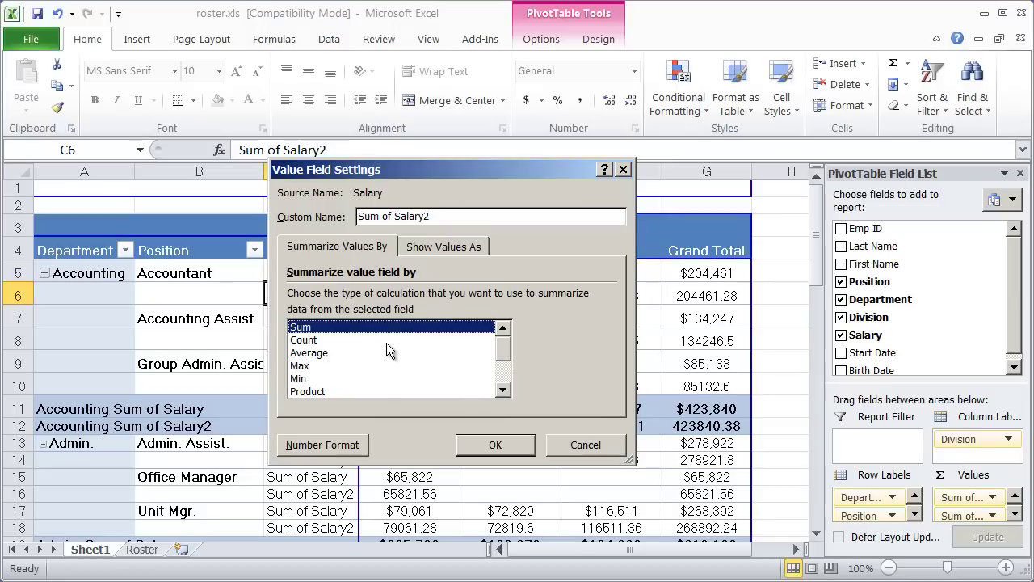
click(355, 353)
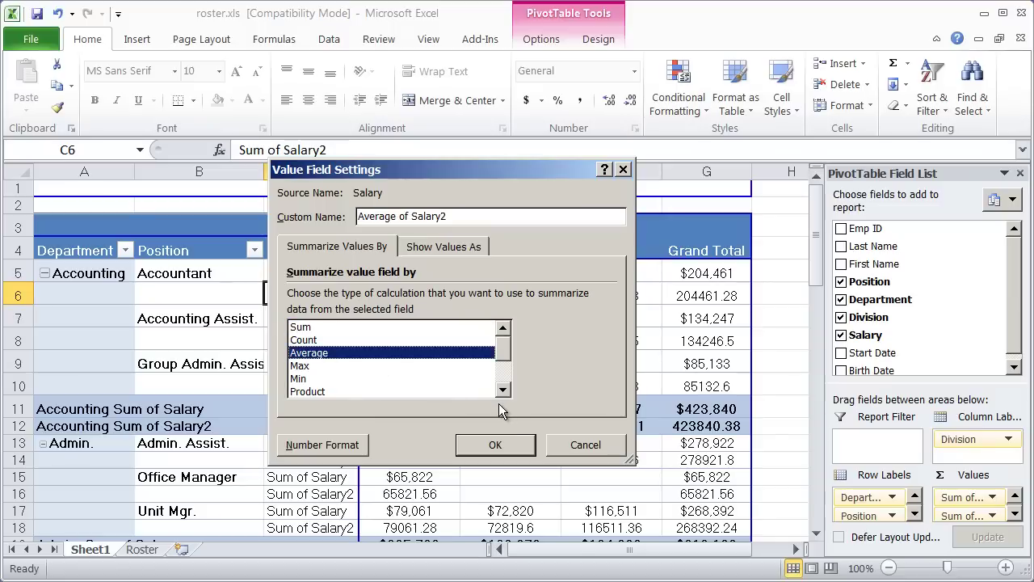
drag(475, 218, 276, 223)
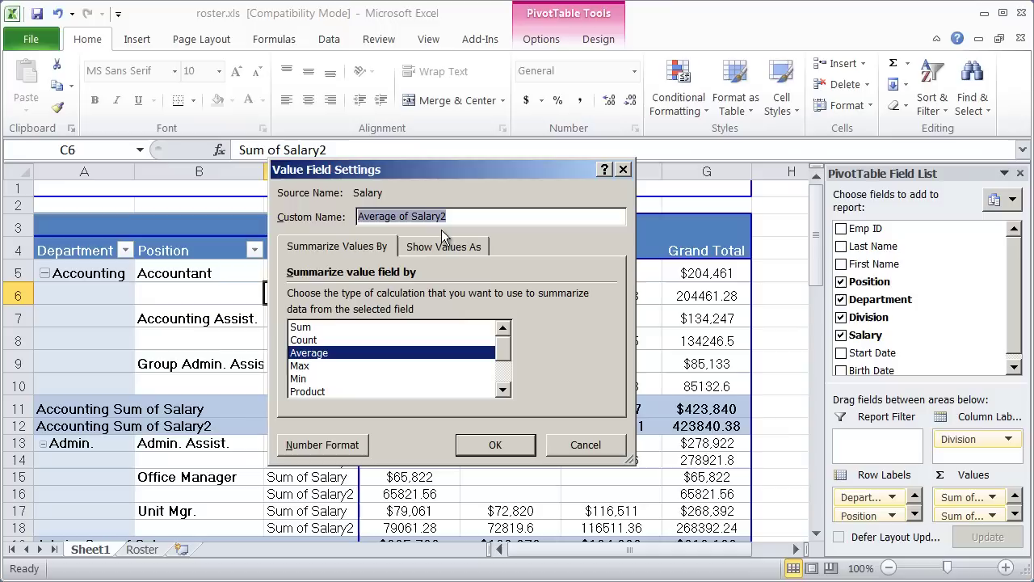
text(A)
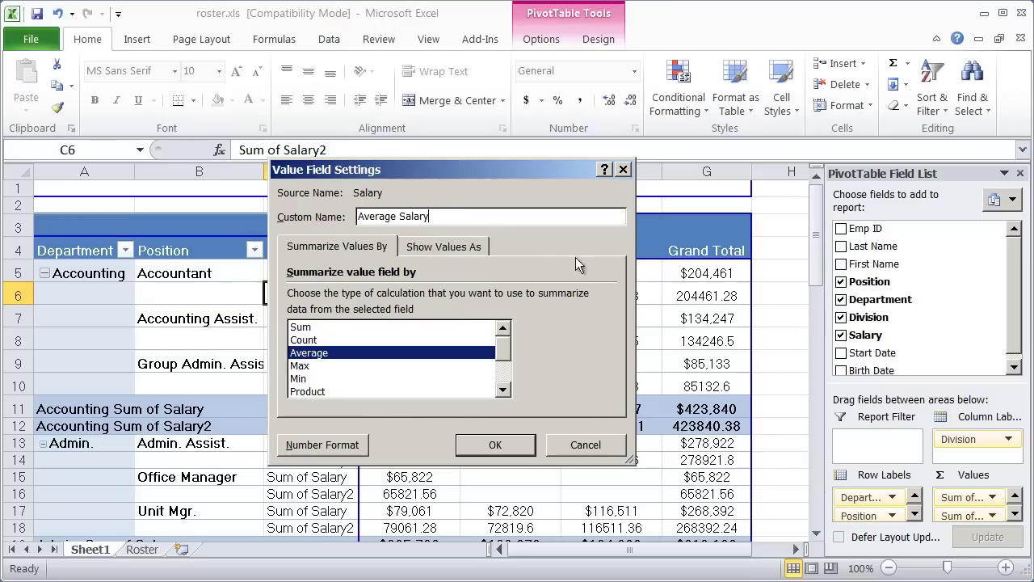
- Format the Average Salary field as Currency with 0 decimal places and the $ symbol, and apply the field settings
click(339, 447)
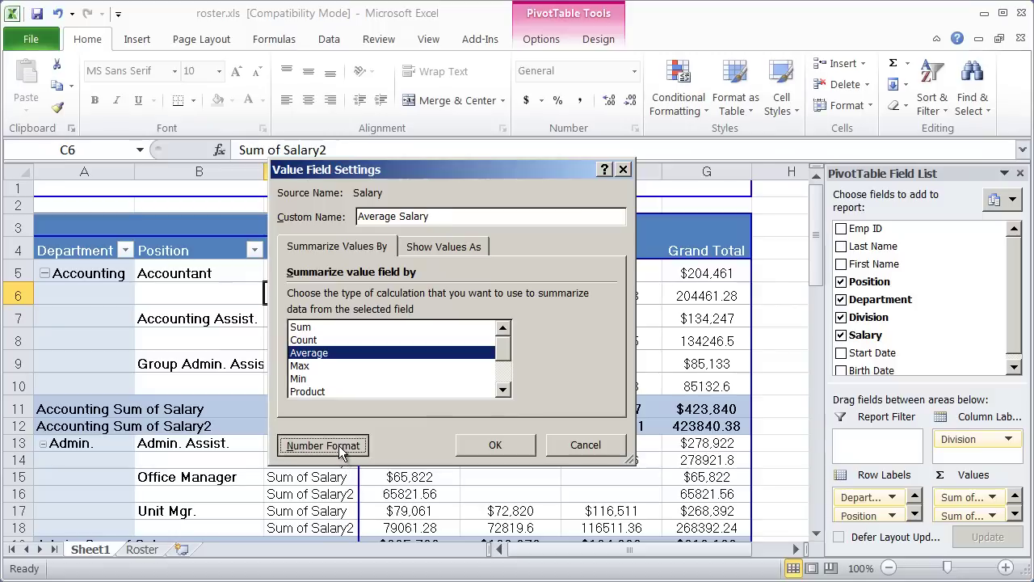
click(301, 173)
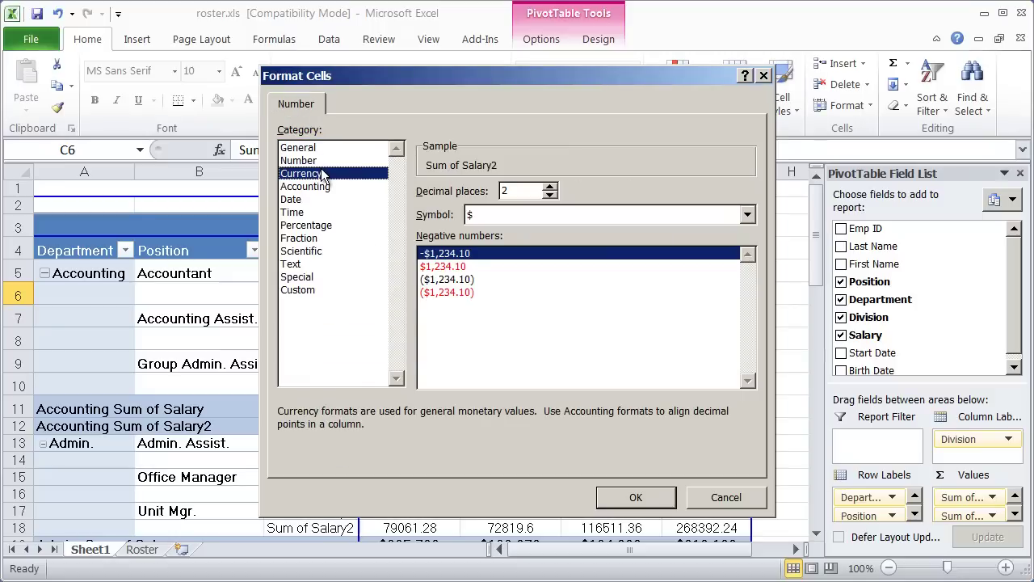
click(550, 196)
click(549, 196)
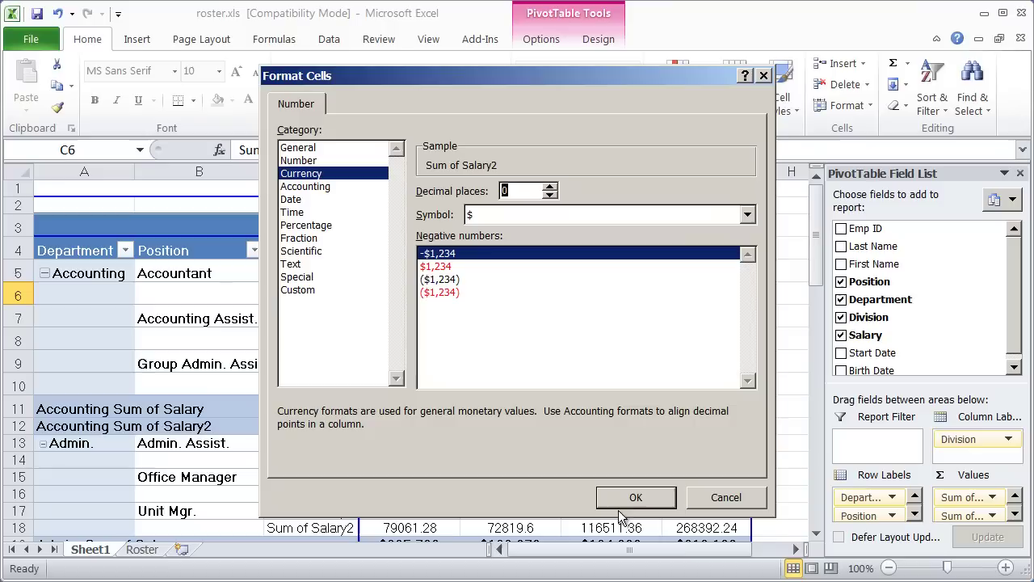
click(635, 497)
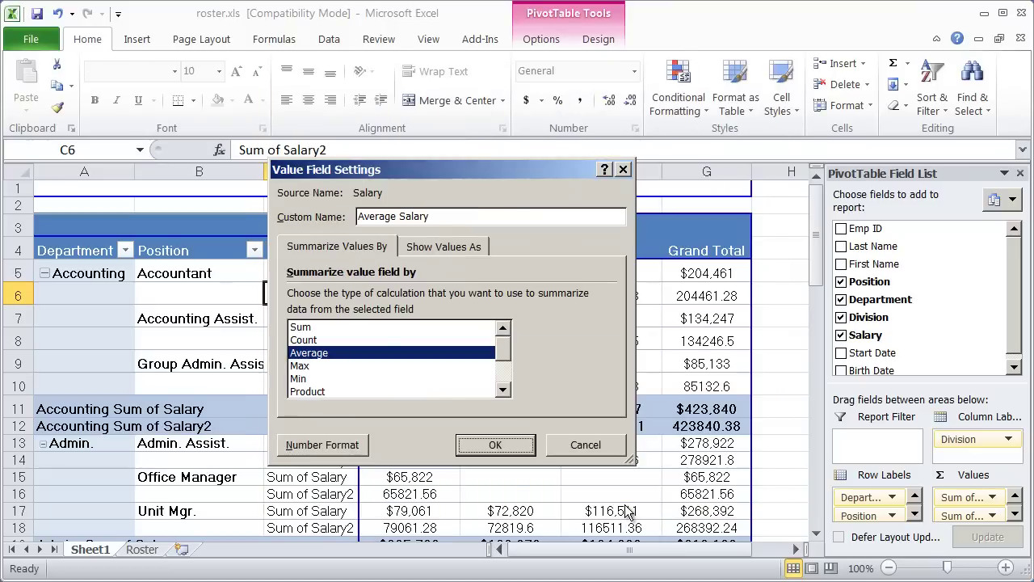
click(494, 447)
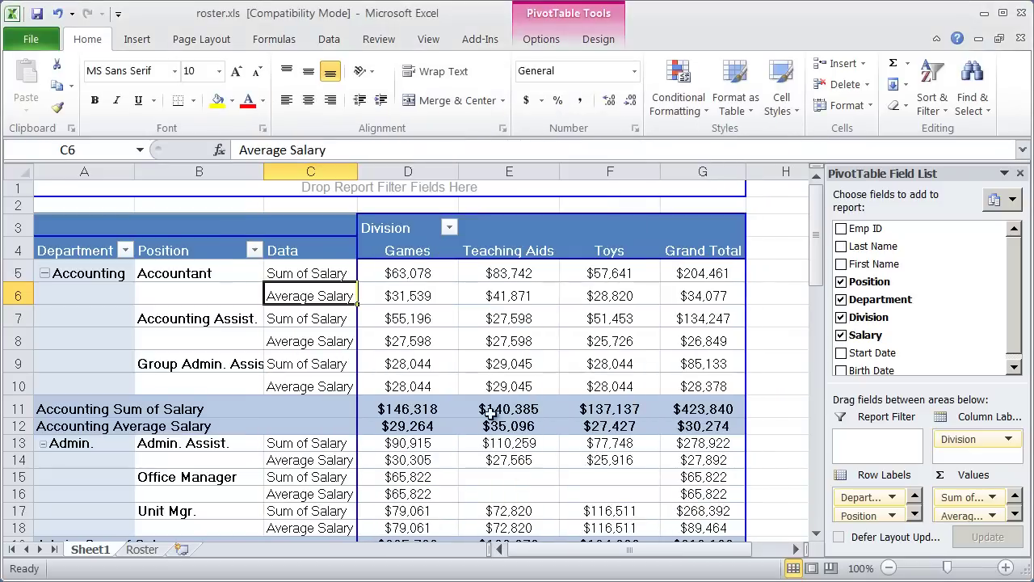
- Rename the Sum of Salary value field to Total Salaries, keeping Sum as its calculation
click(301, 321)
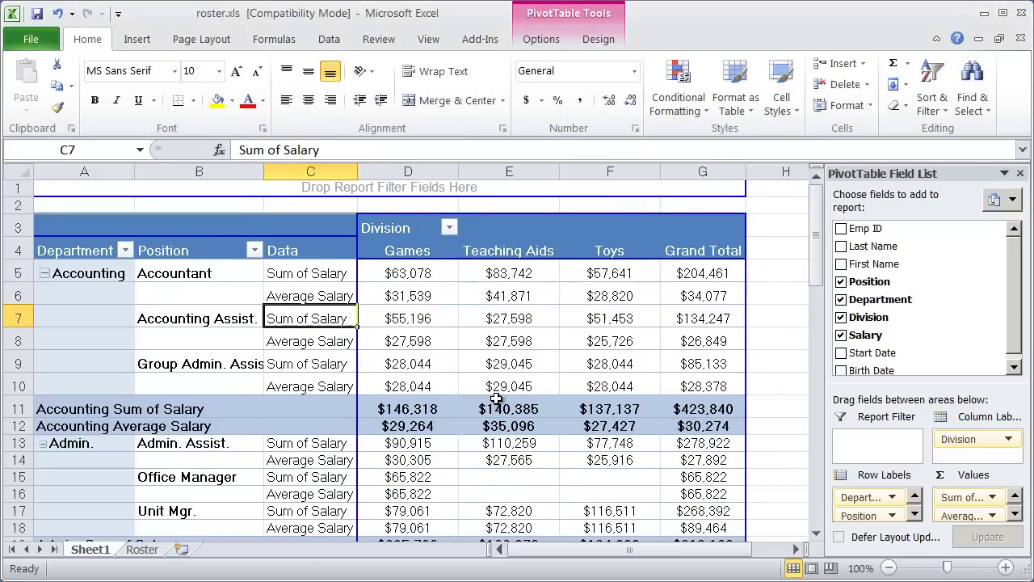
click(307, 346)
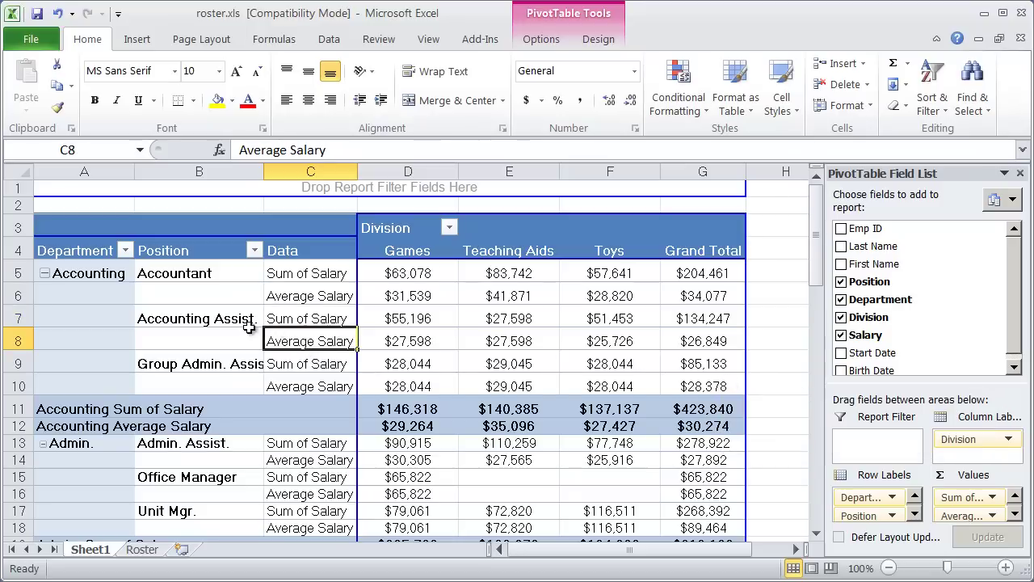
click(308, 318)
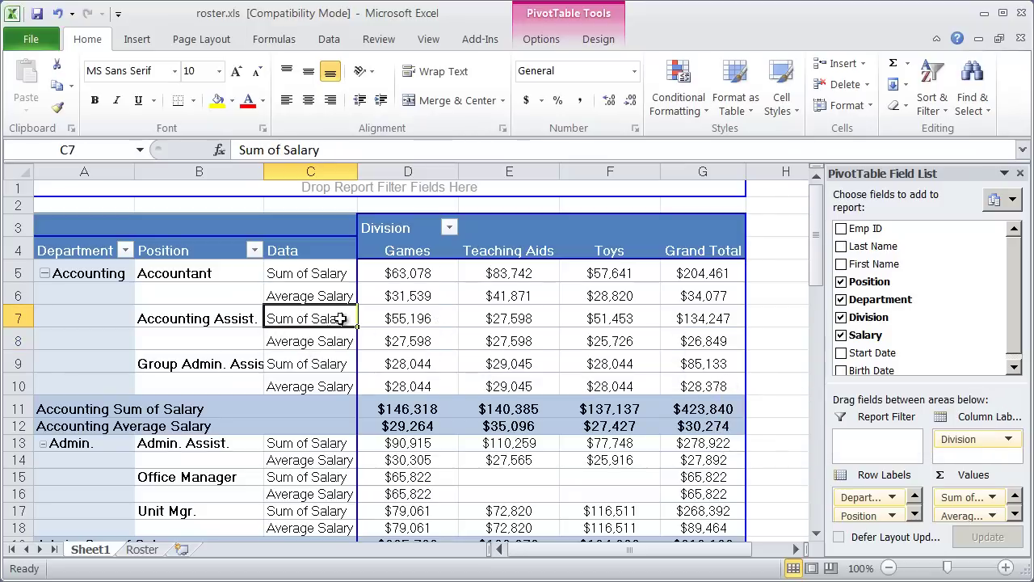
right_click(315, 320)
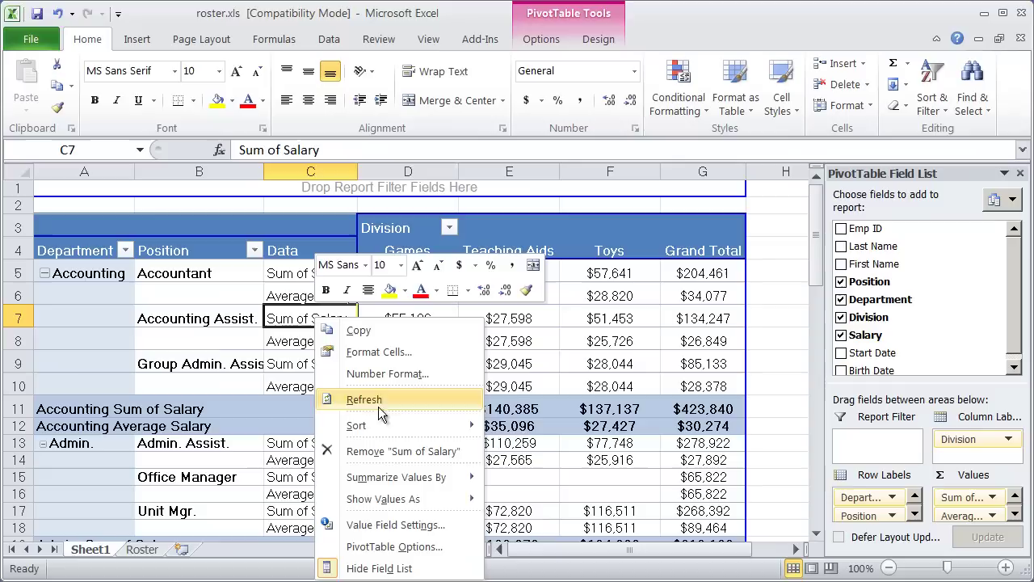
click(432, 525)
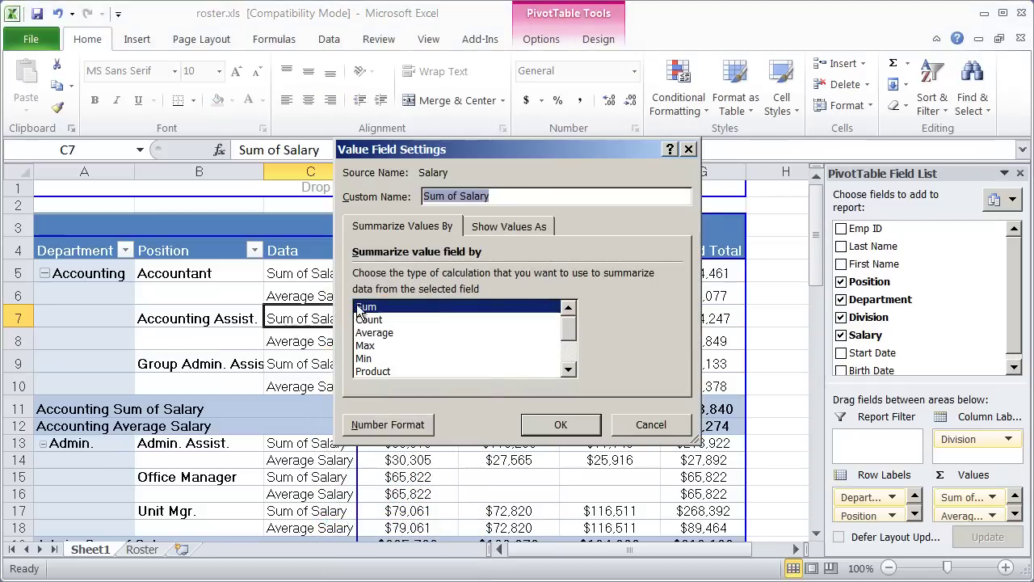
click(441, 307)
drag(488, 197, 416, 196)
text(Total)
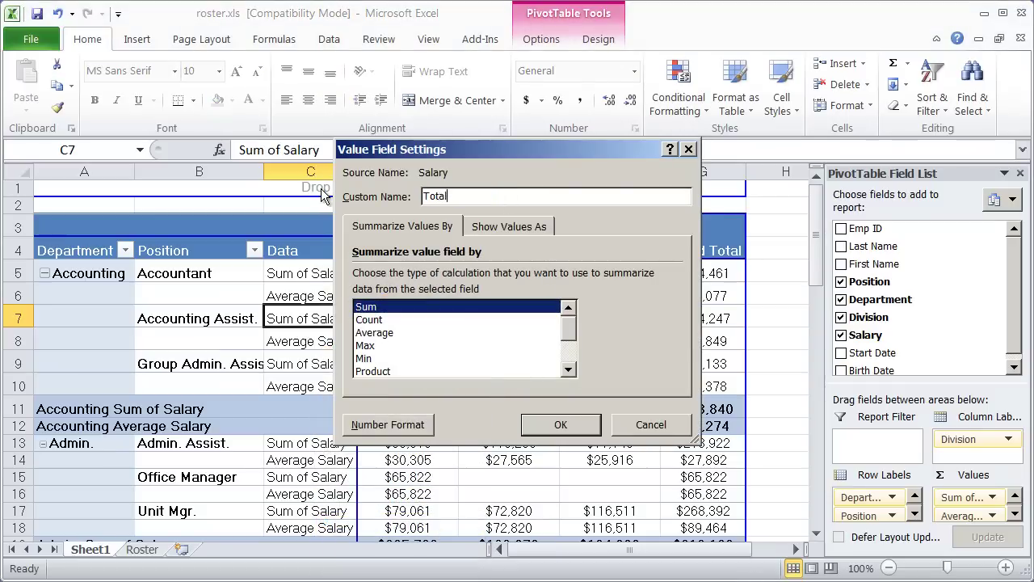
text( Salaries)
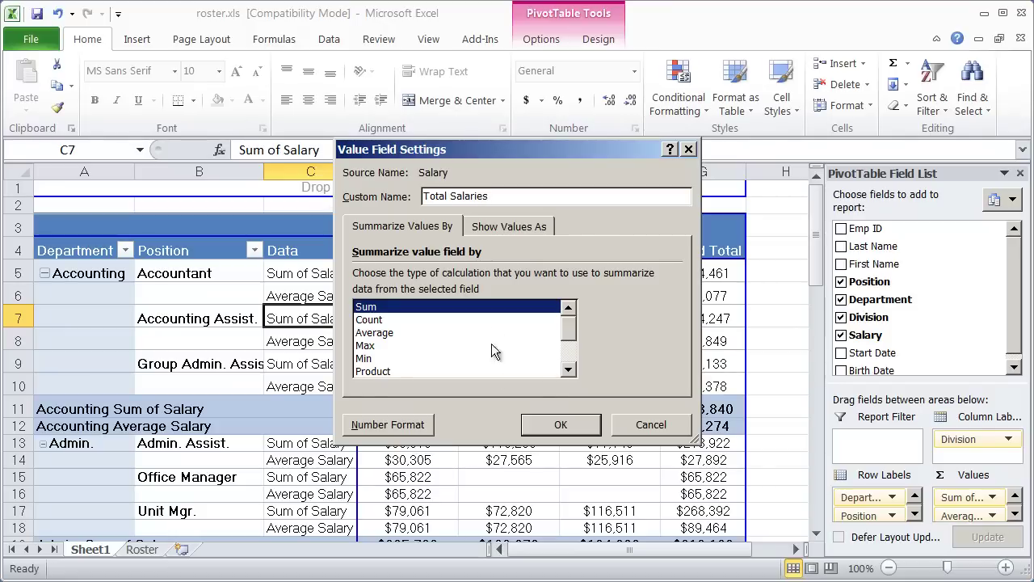
click(529, 423)
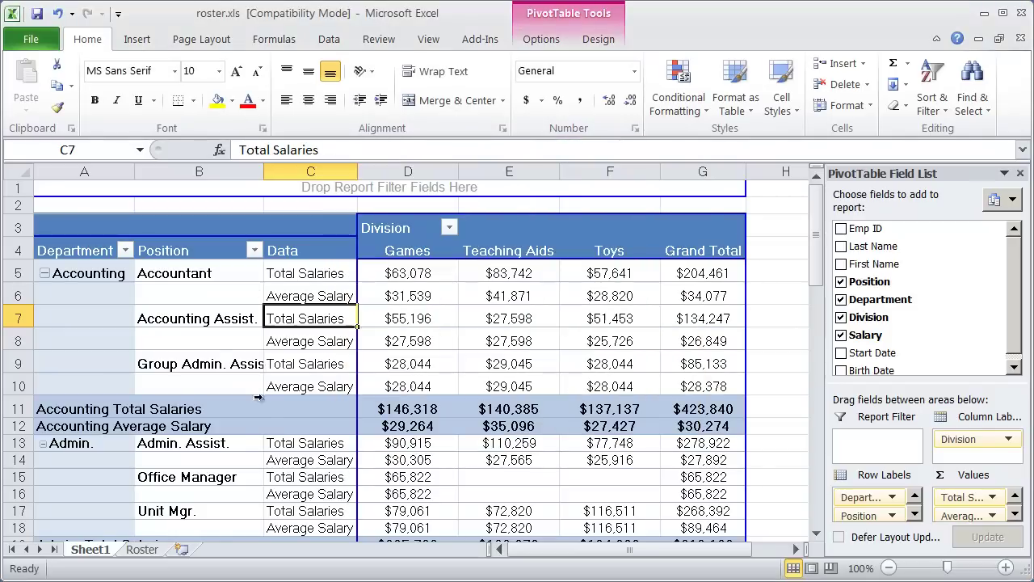
- Examine the total and average salary rows for the Accounting positions and the department's subtotals
click(551, 343)
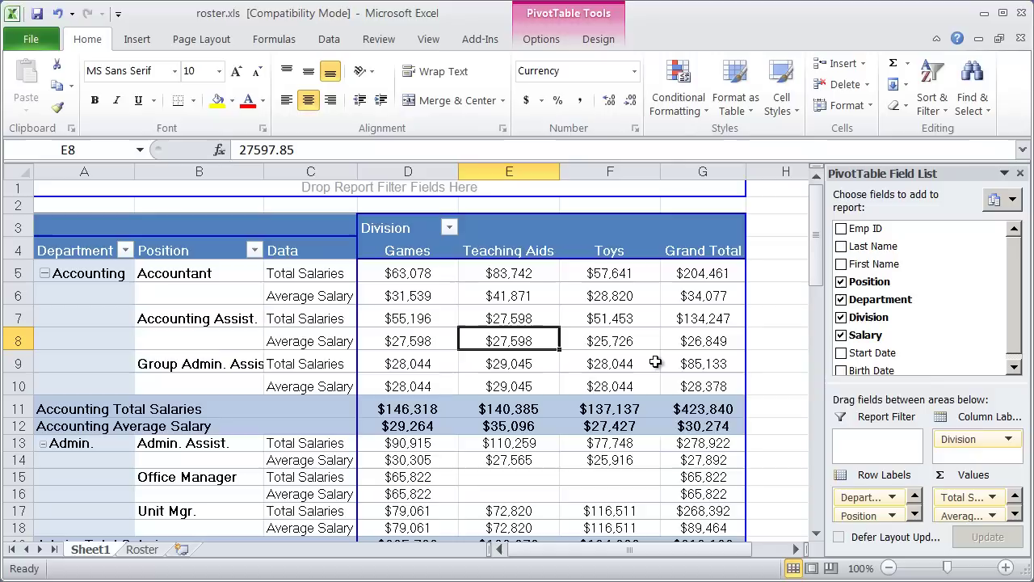
mouse_move(656, 362)
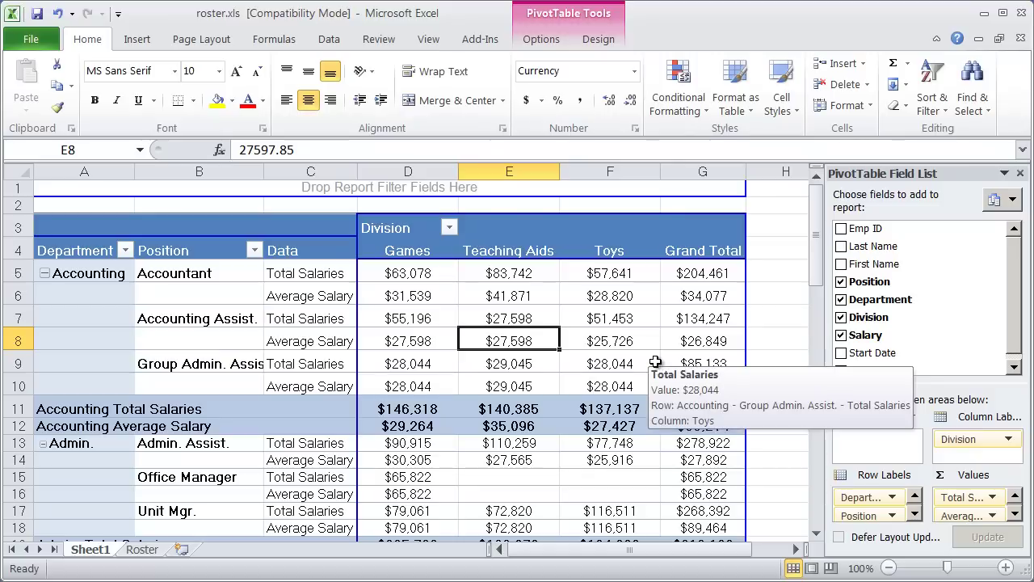
click(63, 410)
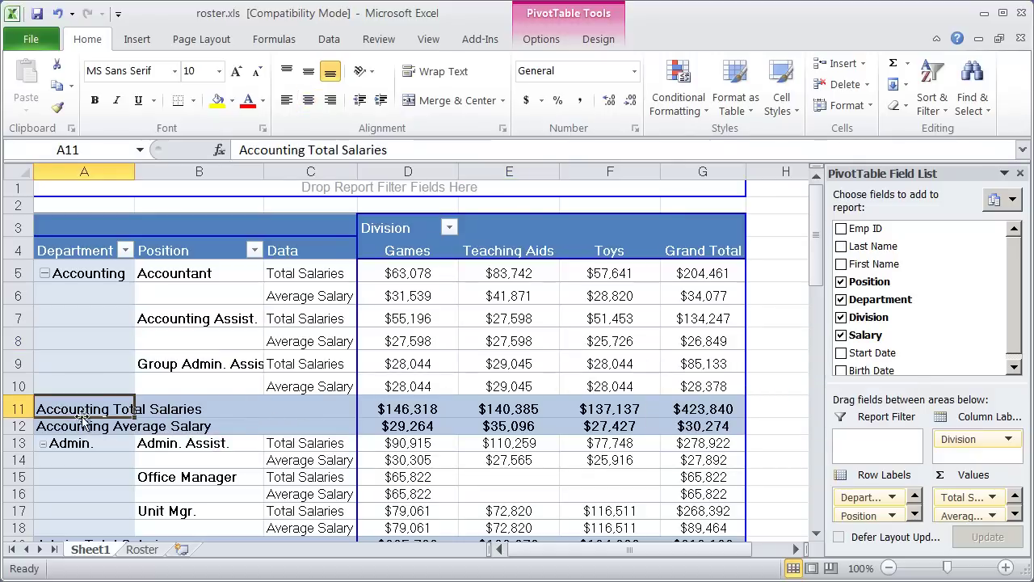
click(437, 321)
mouse_move(694, 323)
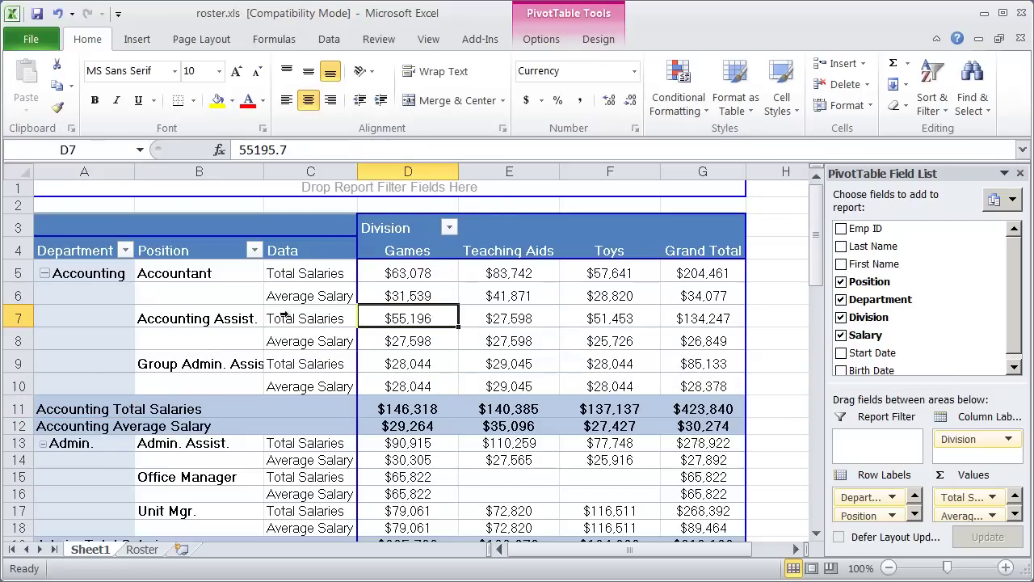
mouse_move(661, 326)
- Collapse and re-expand the Accounting position details, and remove the Position field from the pivot table
click(45, 274)
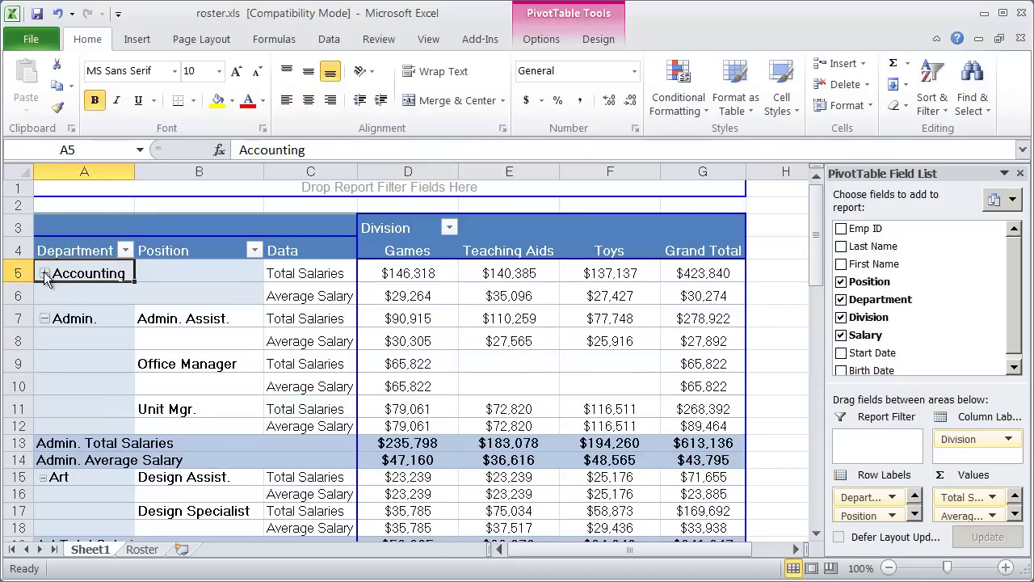
click(45, 273)
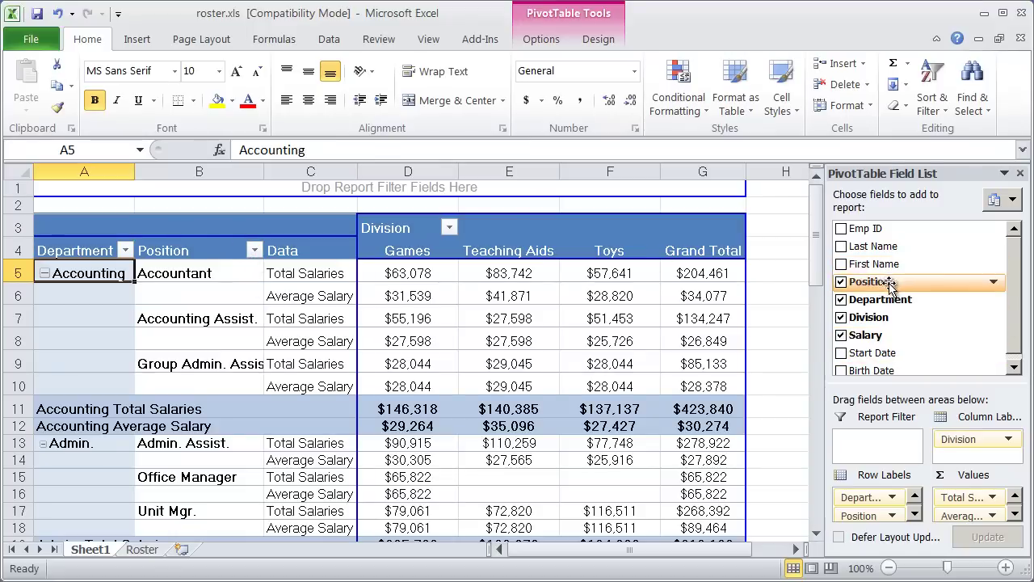
click(842, 282)
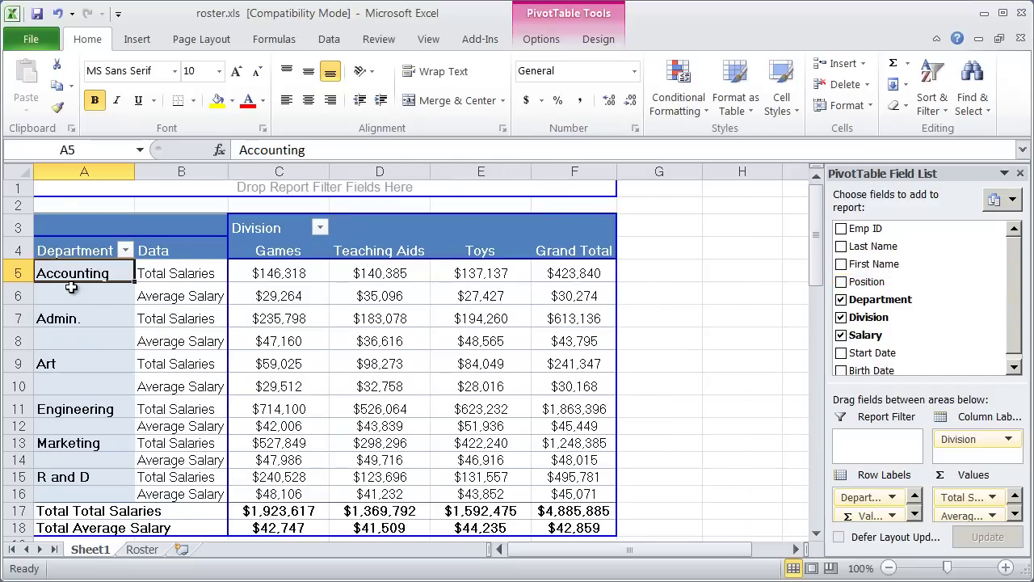
- Filter the pivot table's Division field to exclude Teaching Aids, keeping Games and Toys
click(510, 317)
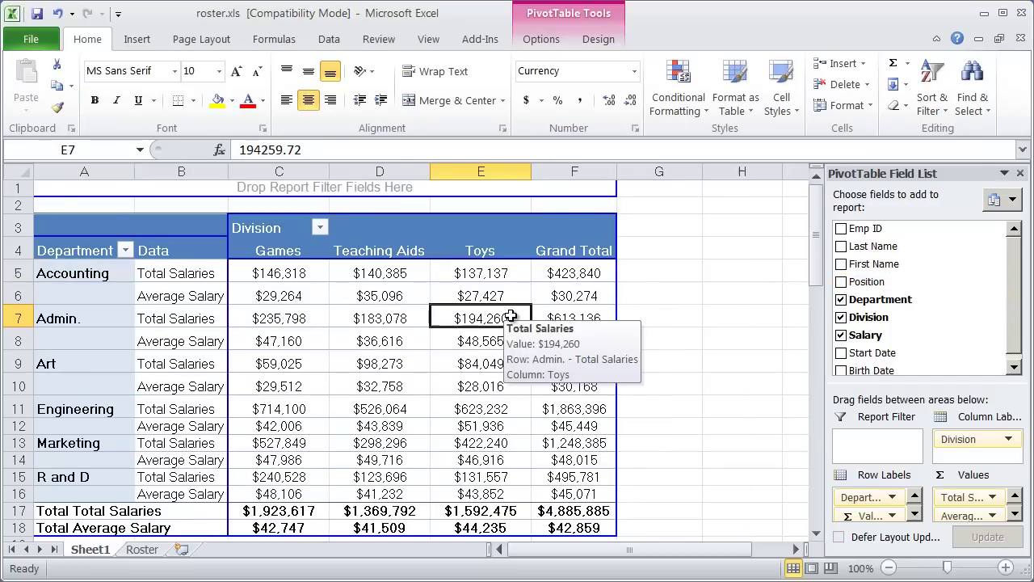
click(126, 251)
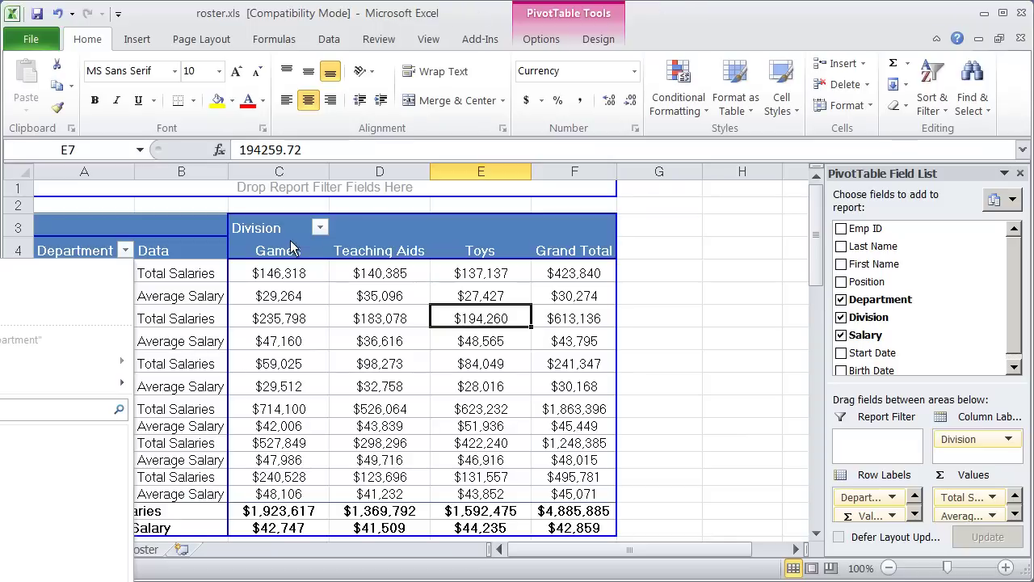
click(321, 227)
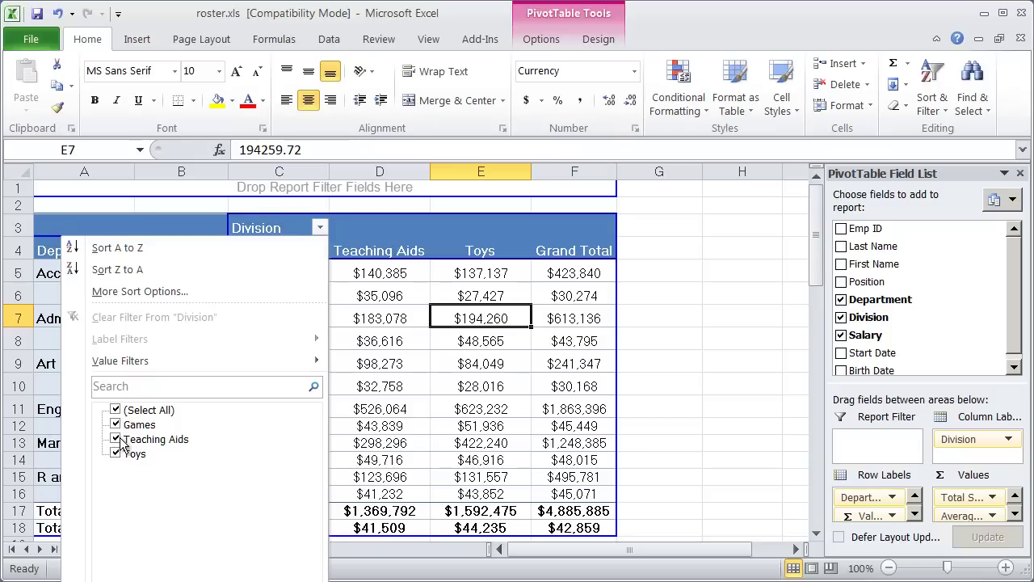
click(121, 441)
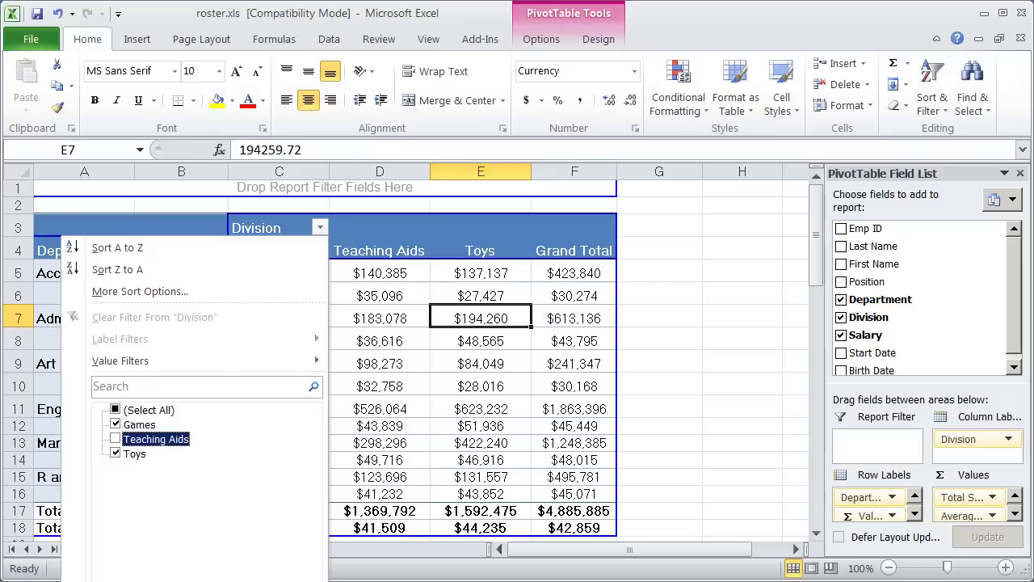
click(230, 570)
click(283, 311)
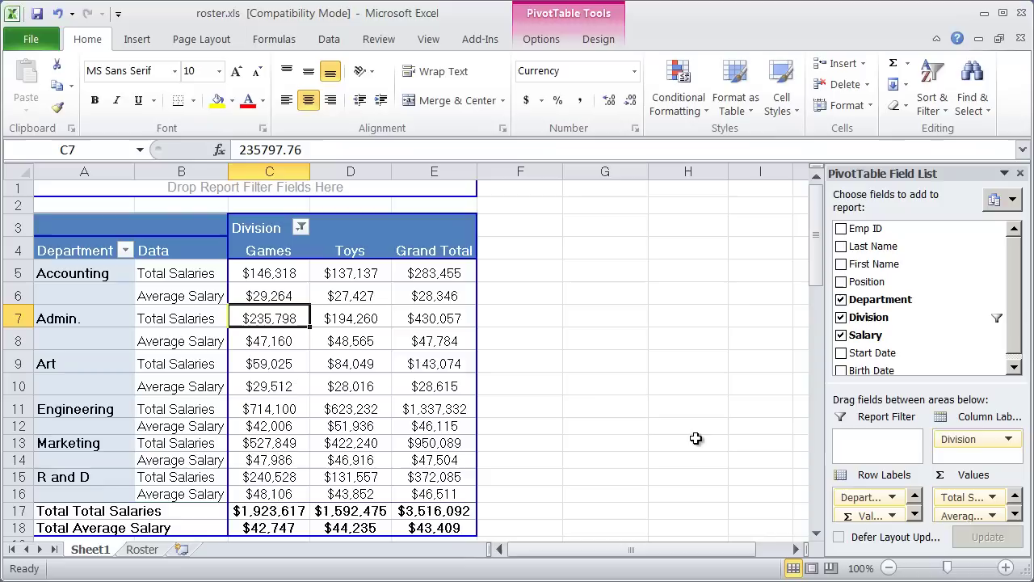
- Include Teaching Aids in the Division filter again so that all divisions are selected
click(304, 230)
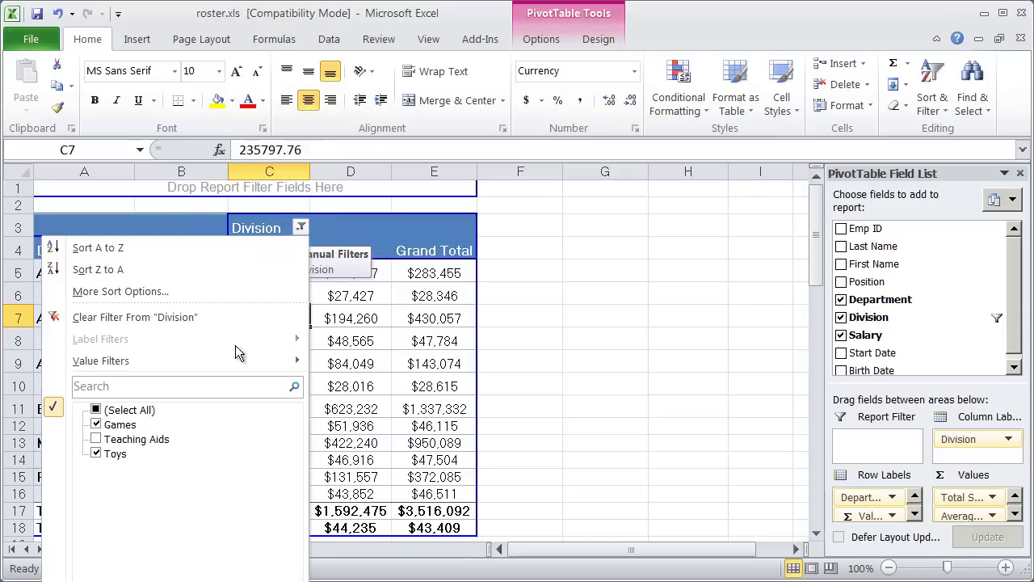
click(97, 438)
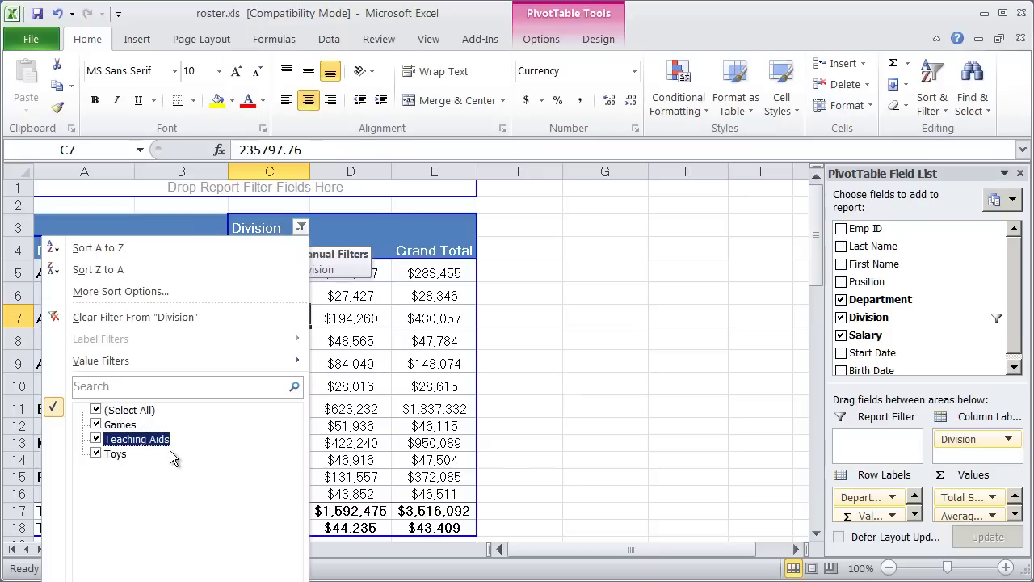
key(Return)
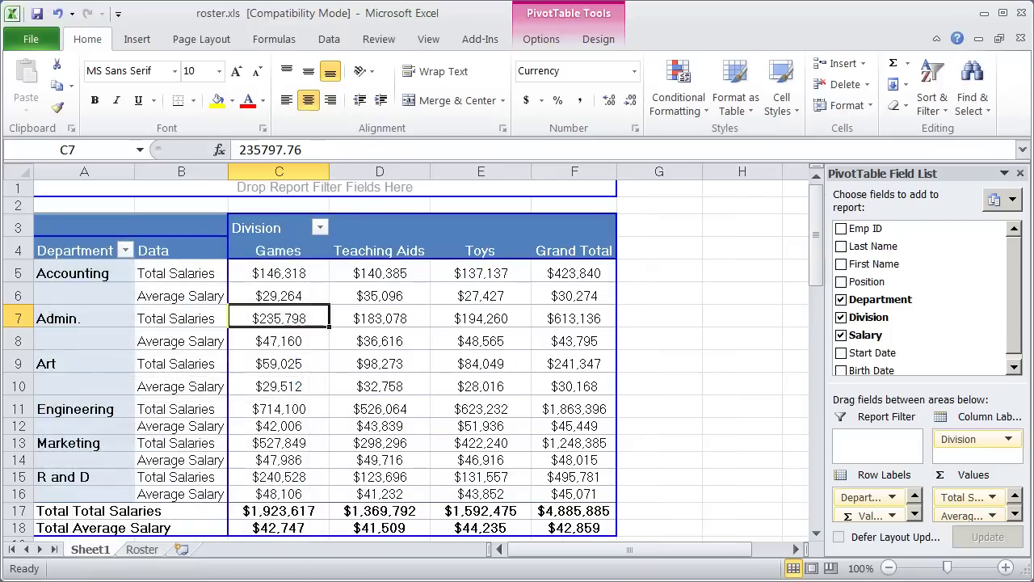
click(440, 357)
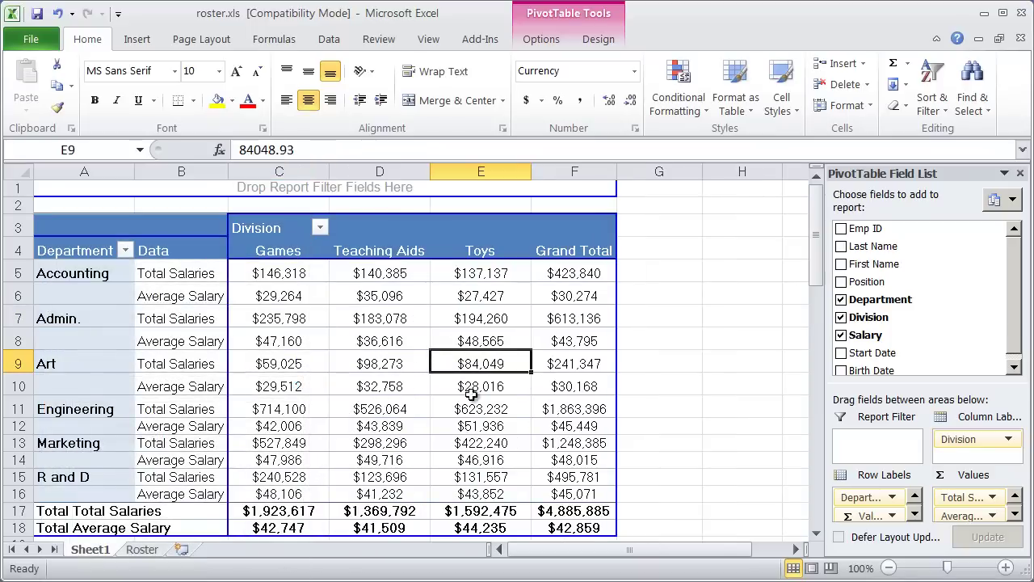
- View the sort and filter options of the Division and Department fields without changing them
mouse_move(372, 376)
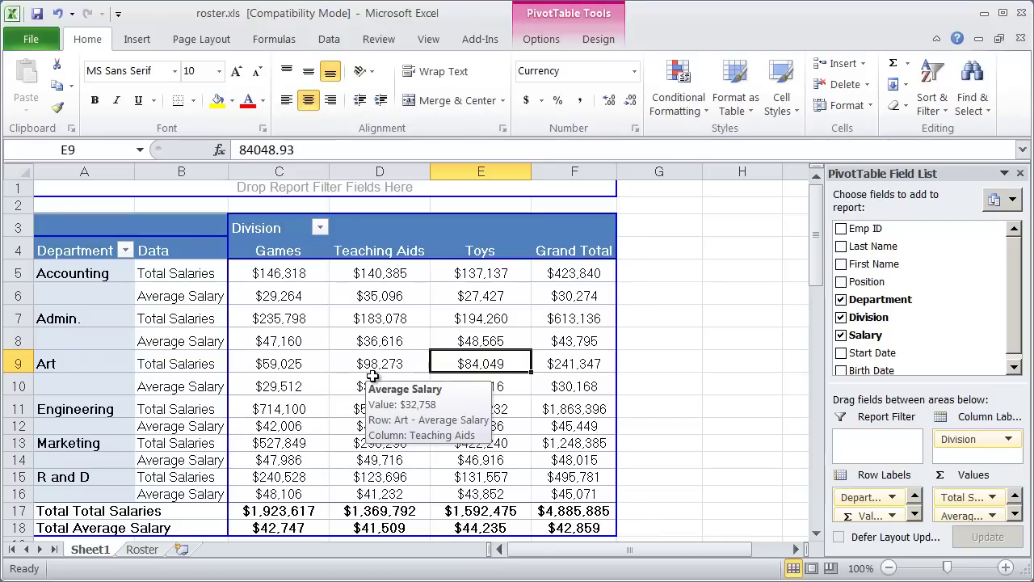
click(323, 227)
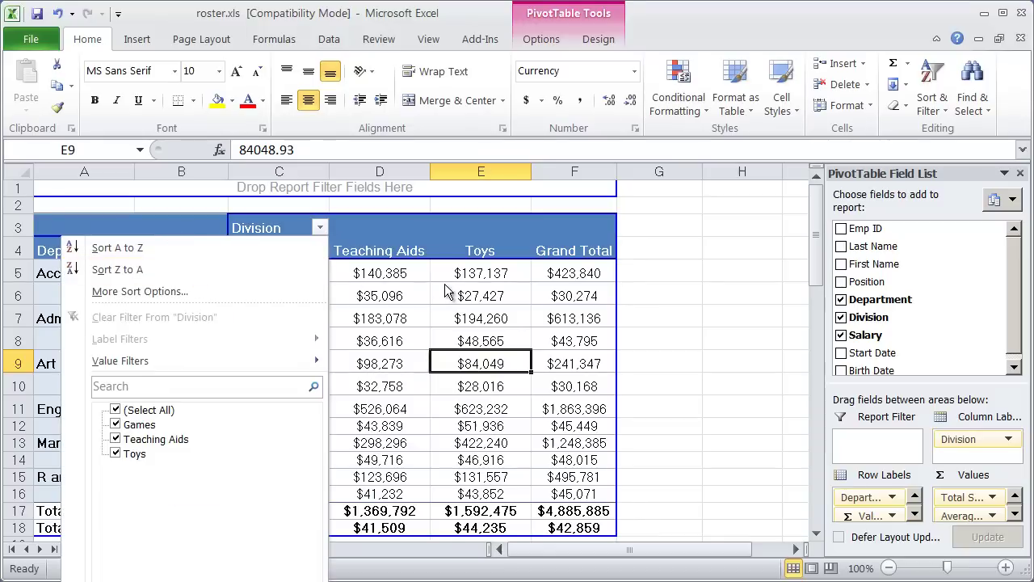
key(Escape)
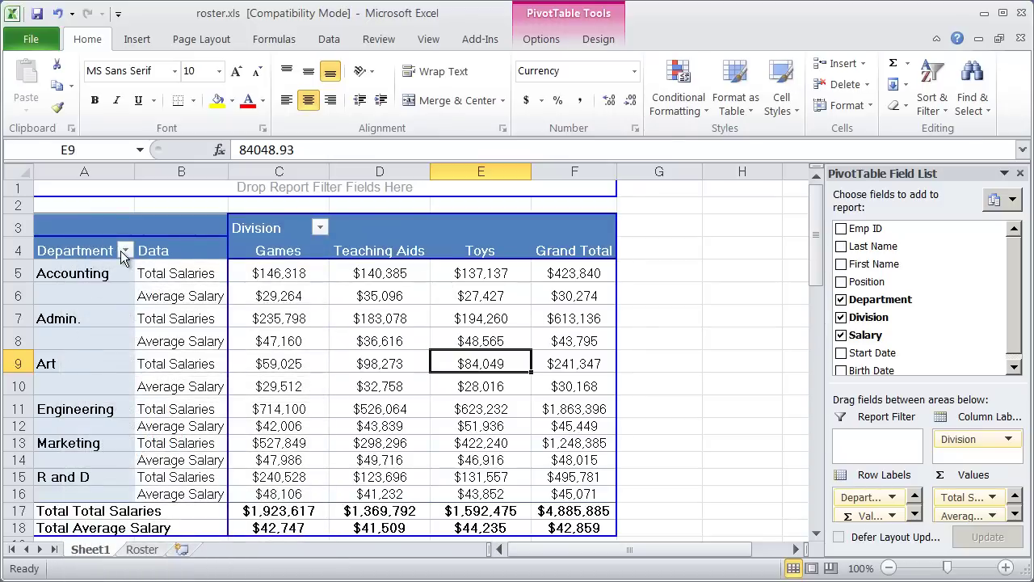
click(125, 251)
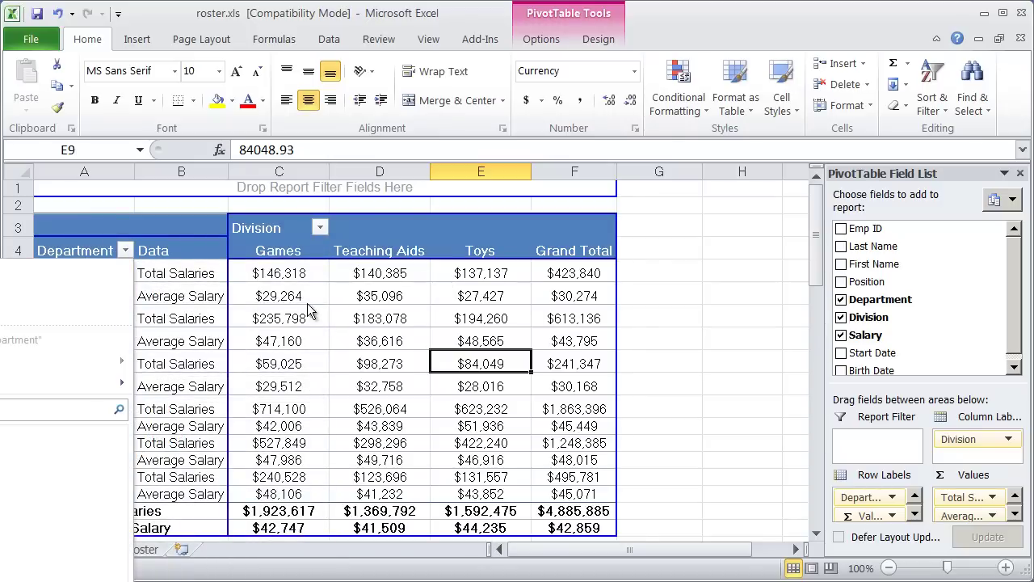
key(Escape)
mouse_move(344, 472)
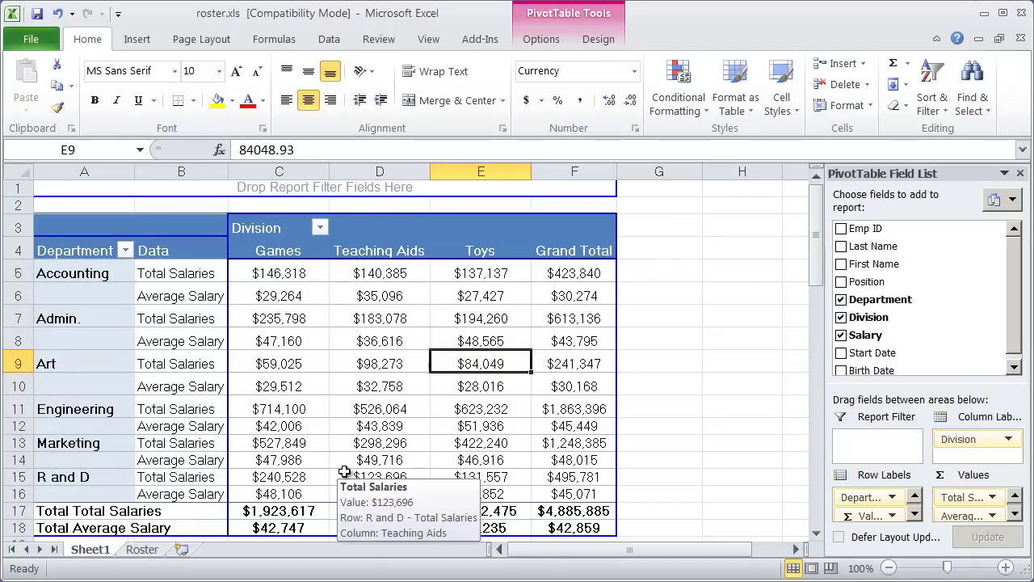